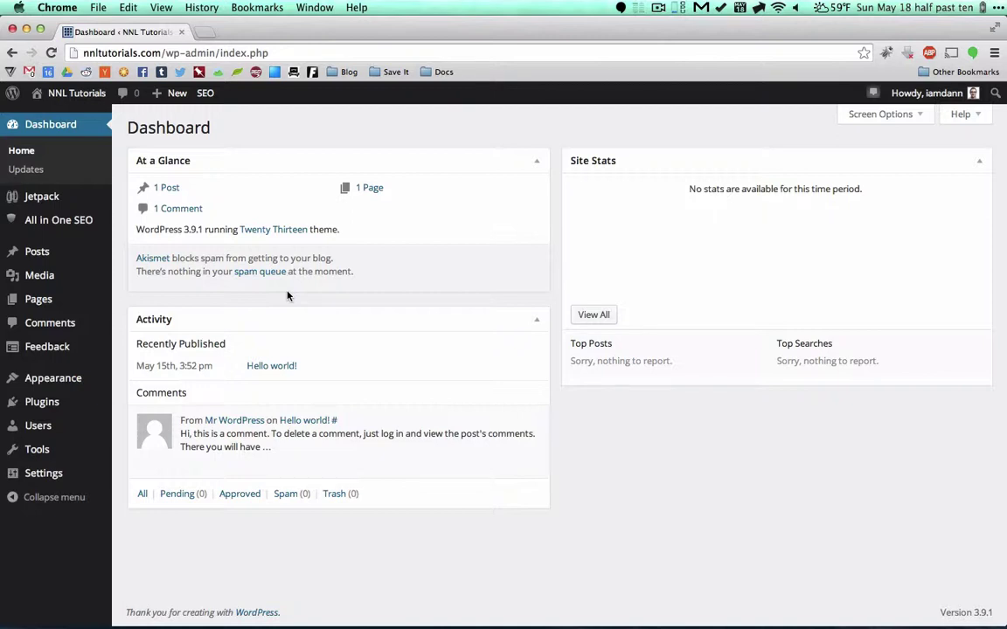
Step: Open the list of all pages and bring up Sample Page for editing in a new browser tab
mouse_move(37, 301)
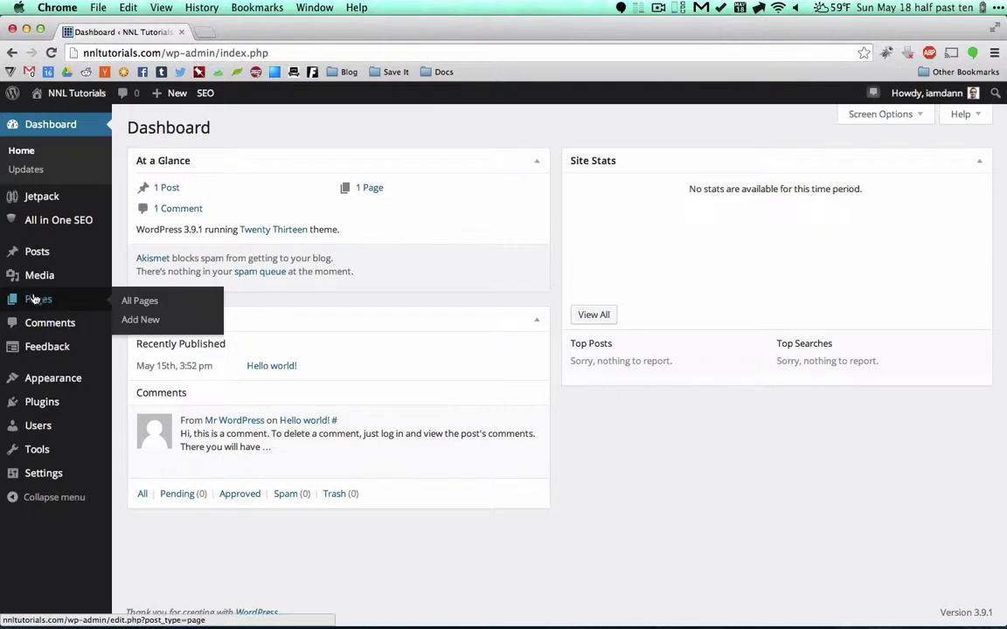
left_click(143, 304)
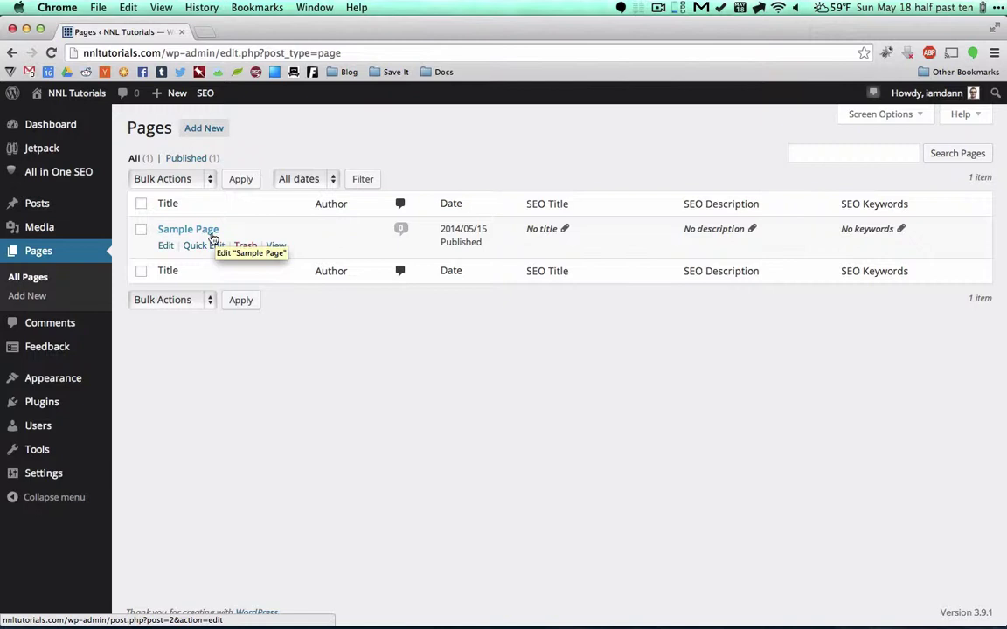
left_click(168, 248, "super")
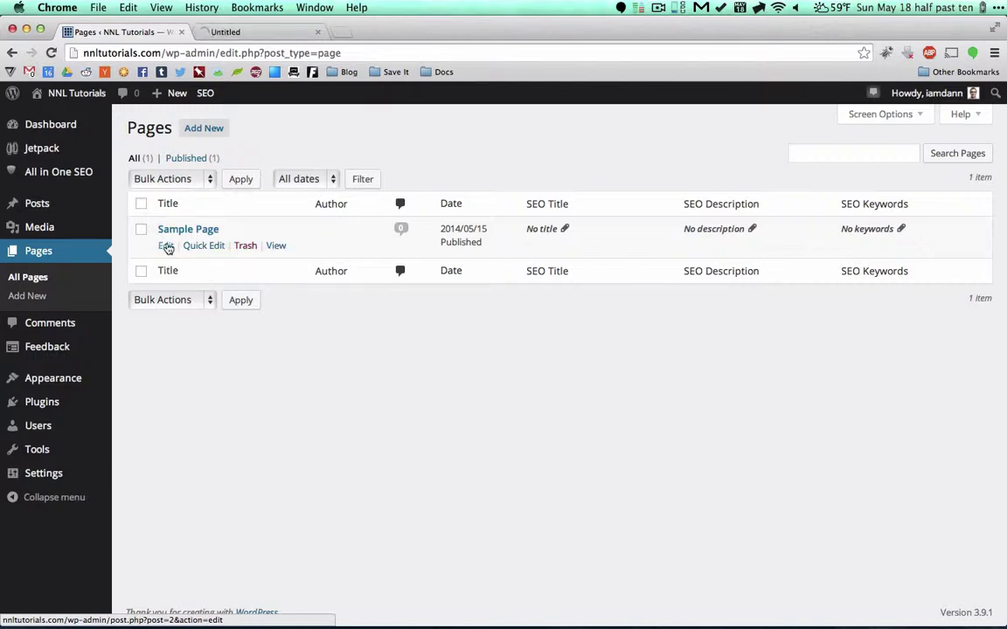
left_click(253, 32)
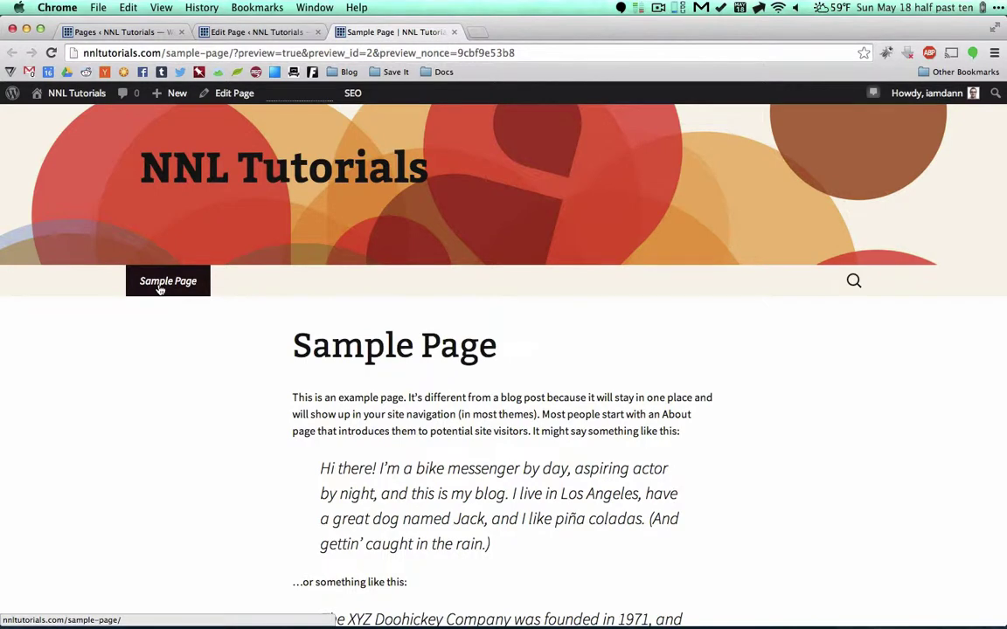
Step: Look through the Sample Page preview and compare it with the content in the page editor
scroll(456, 429, "down", 5)
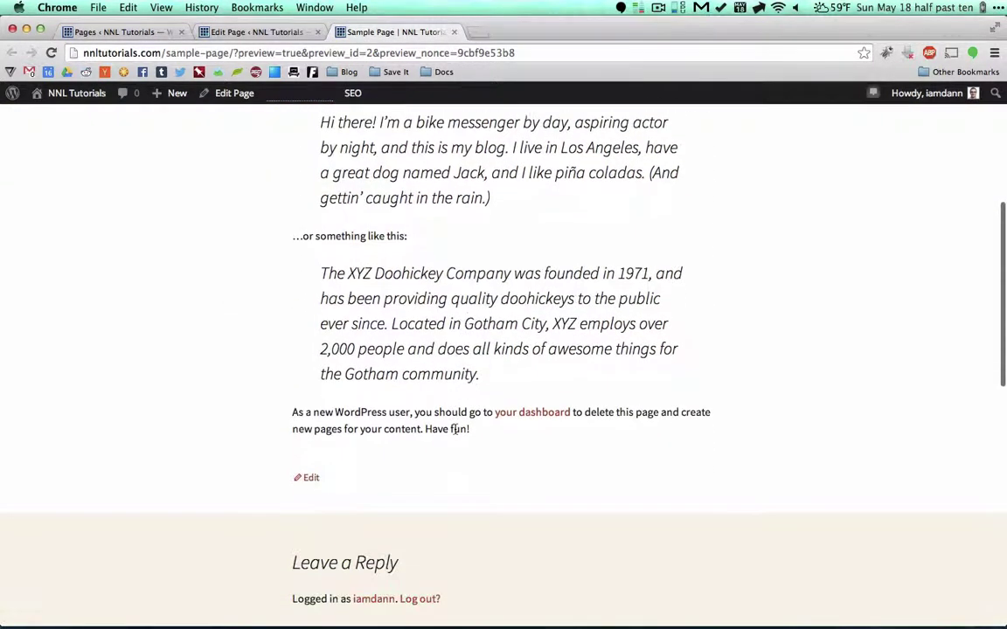
scroll(456, 429, "up", 3)
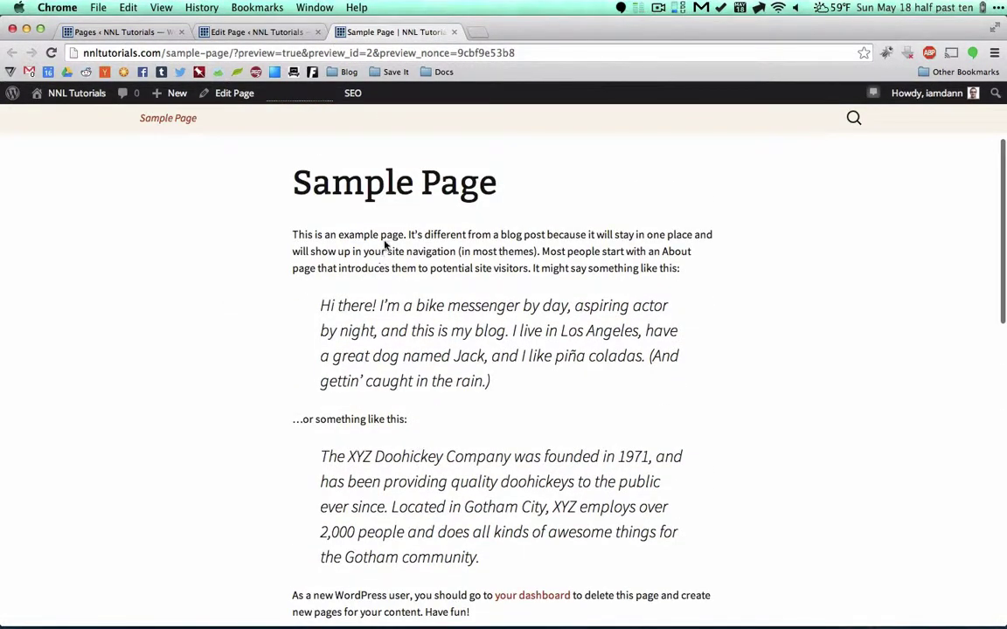
left_click(248, 32)
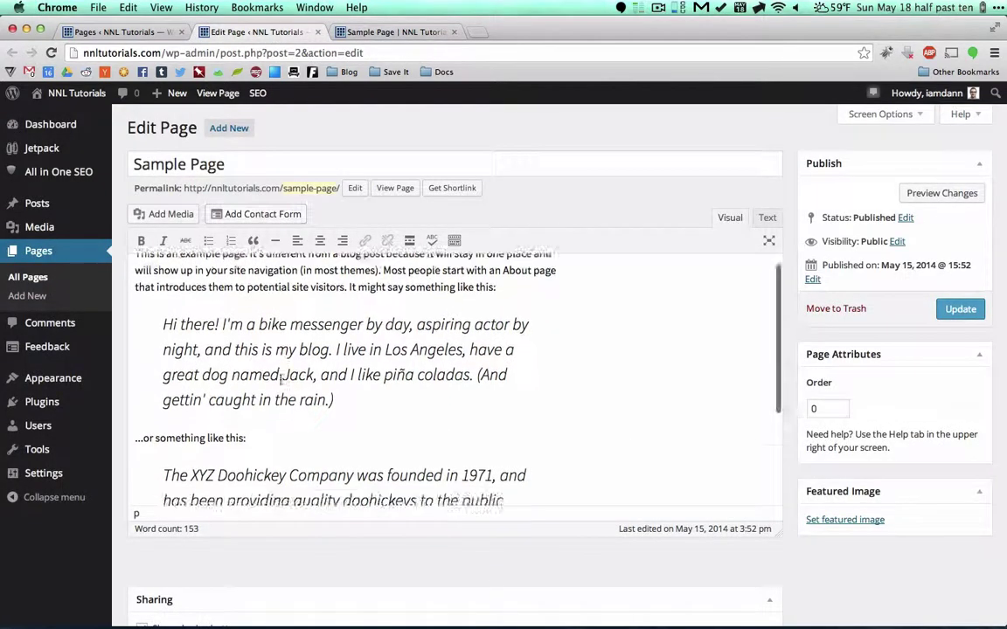
scroll(281, 380, "down", 4)
scroll(281, 382, "up", 4)
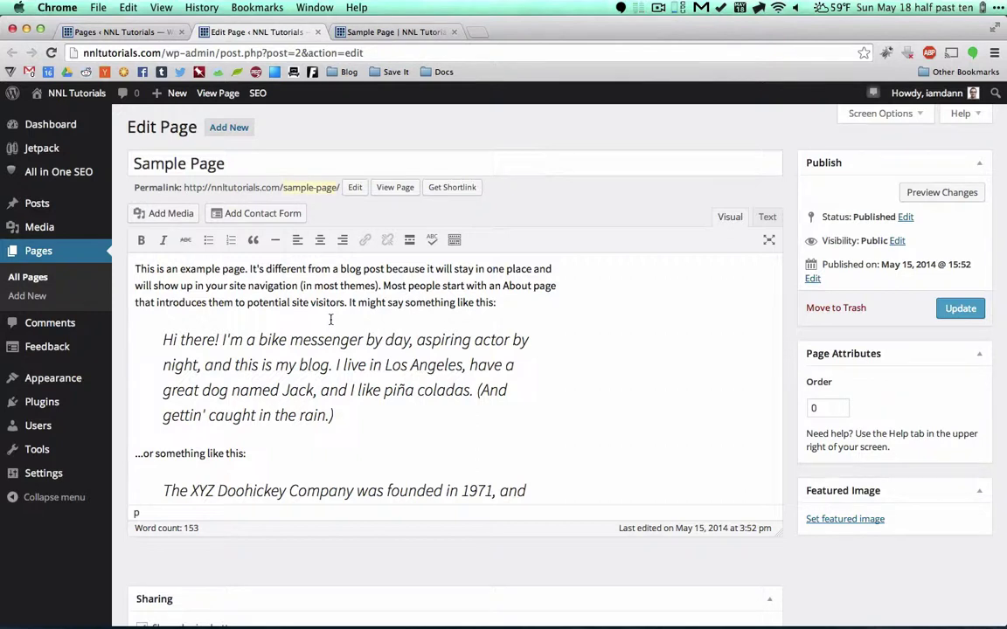
Step: Make the opening sentence "This is an example page." bold and preview the change on the site
left_click_drag(134, 270, 247, 269)
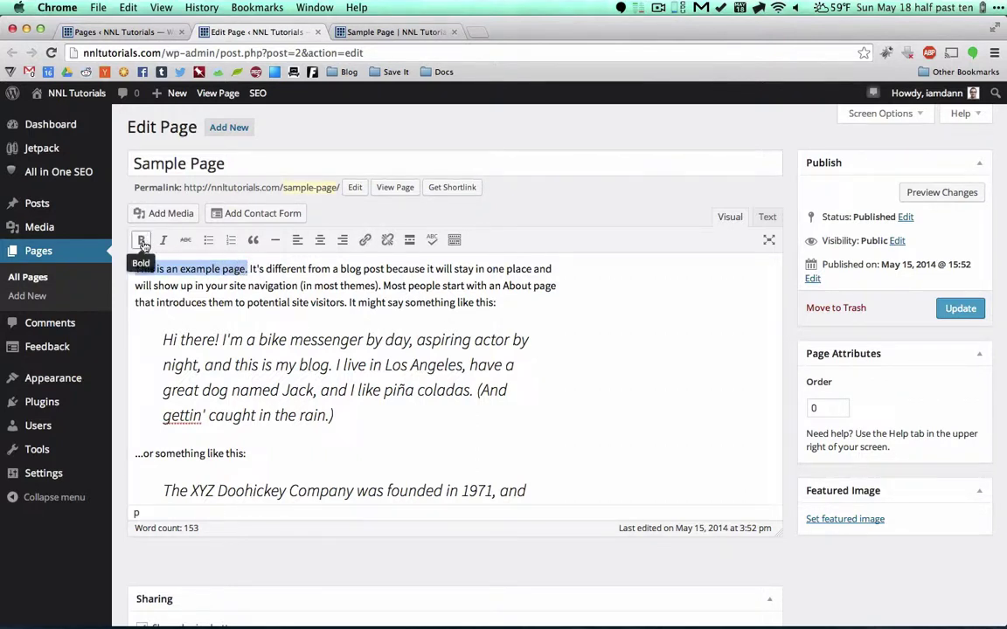
left_click(141, 241)
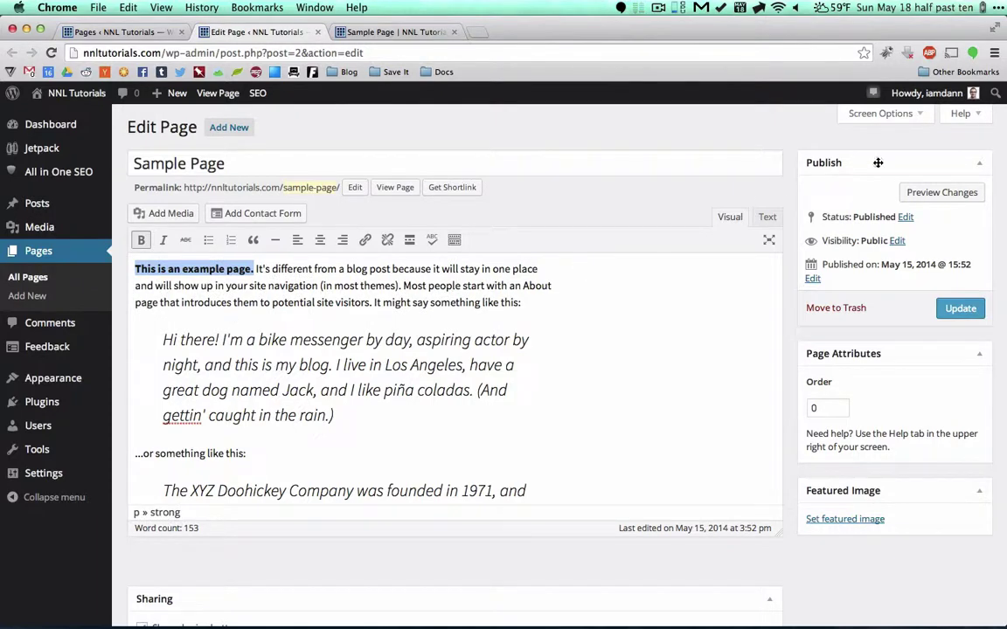
left_click(938, 194)
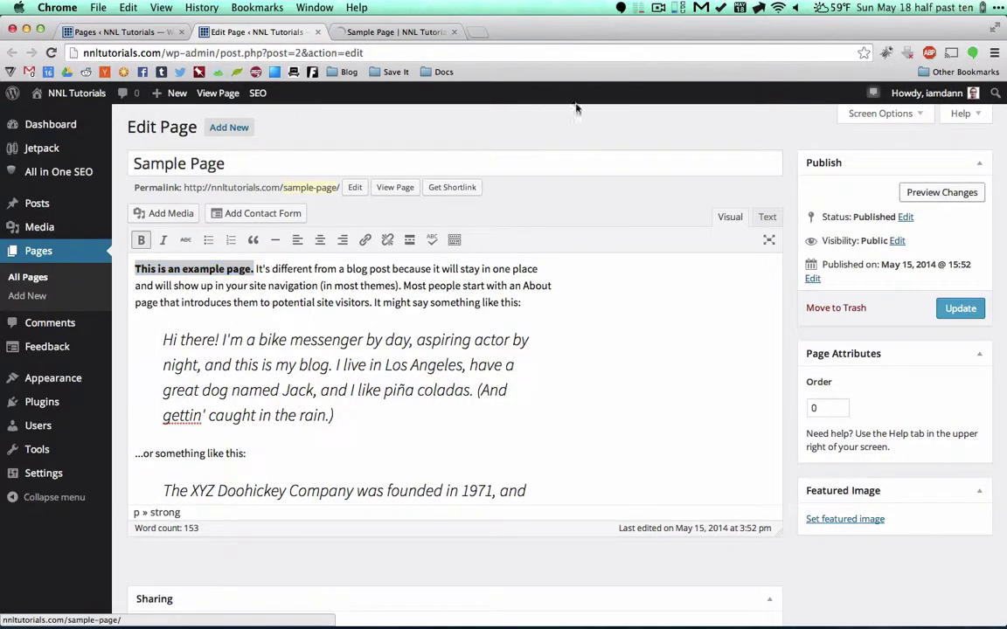
left_click(382, 33)
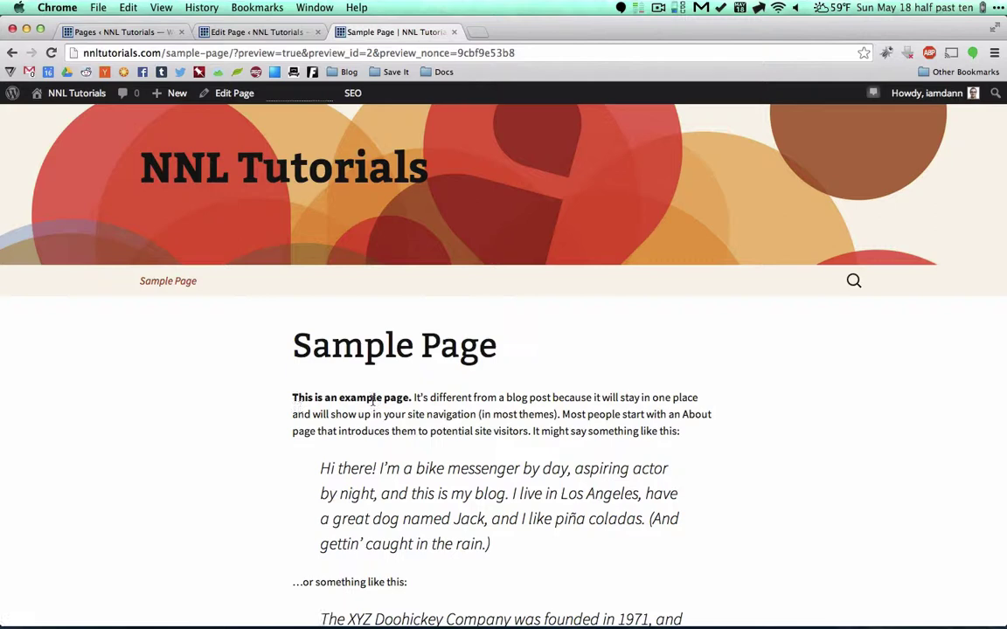
left_click(244, 32)
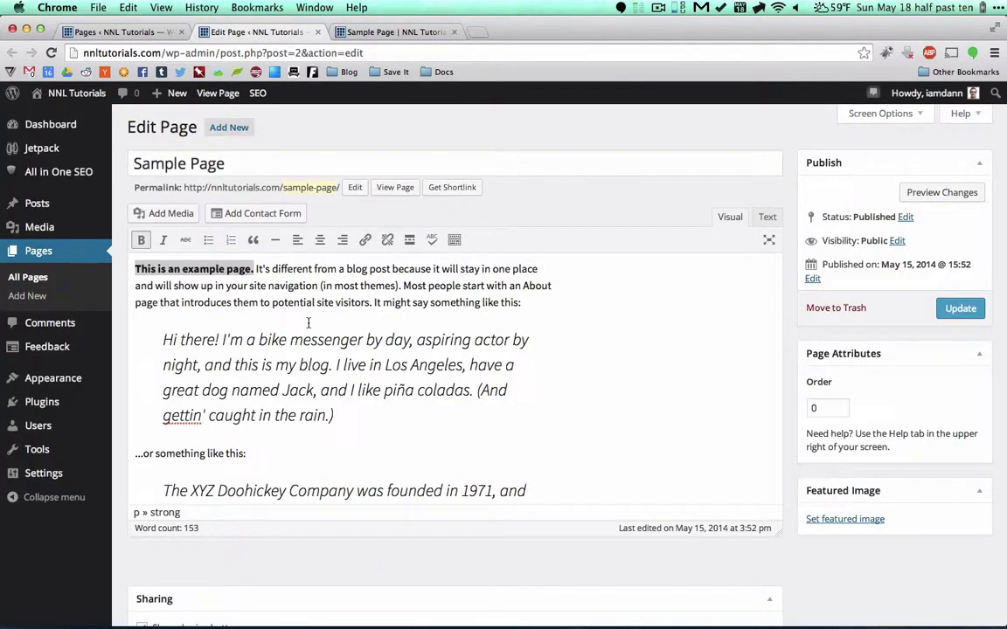
left_click(375, 32)
left_click(254, 32)
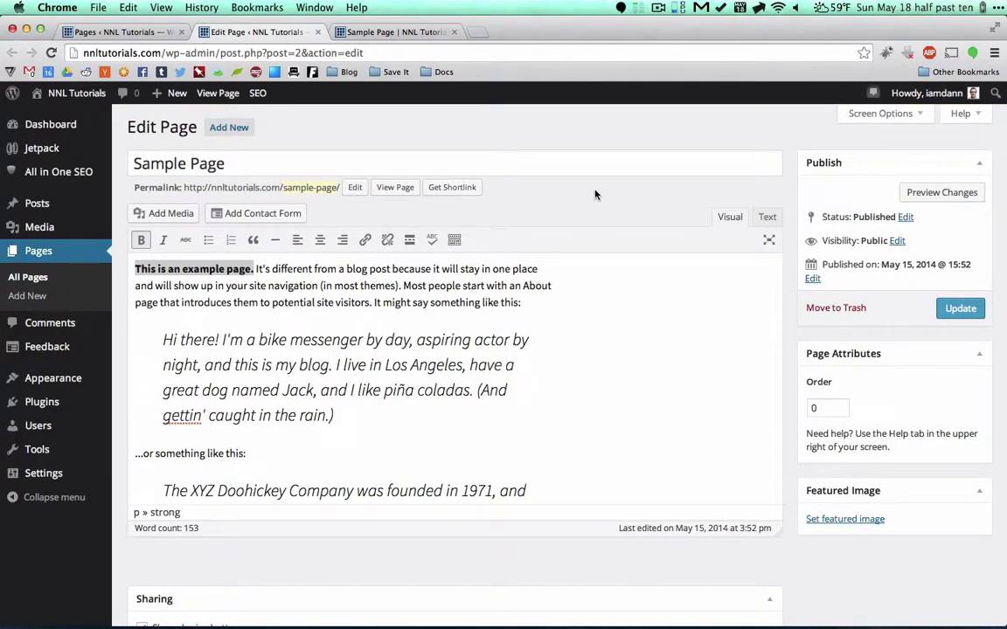
left_click(649, 339)
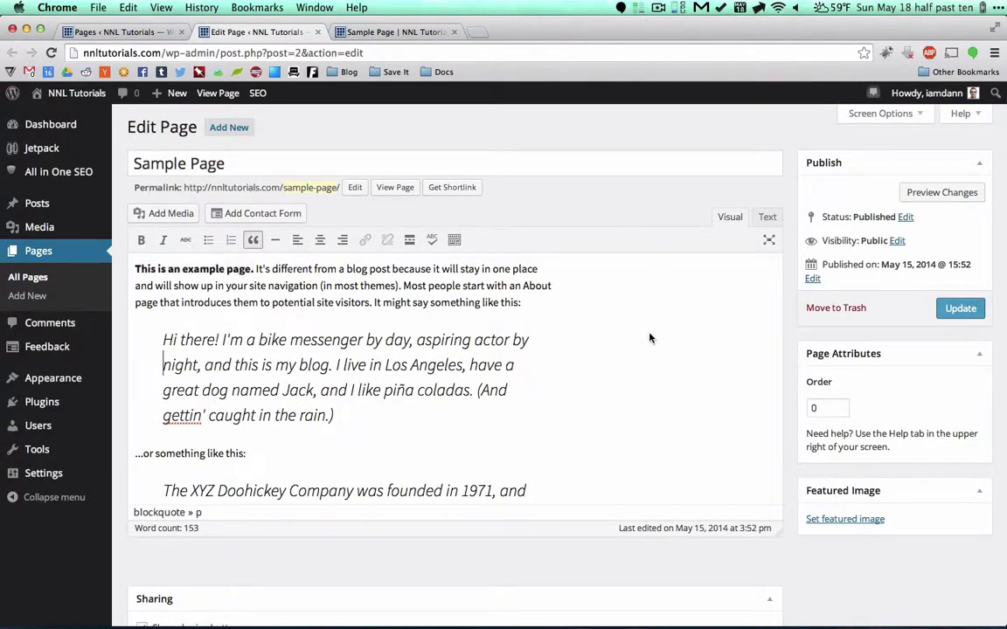
Step: Examine the page's HTML source, including the strong tags around the first sentence, and return to the visual editor
left_click(766, 218)
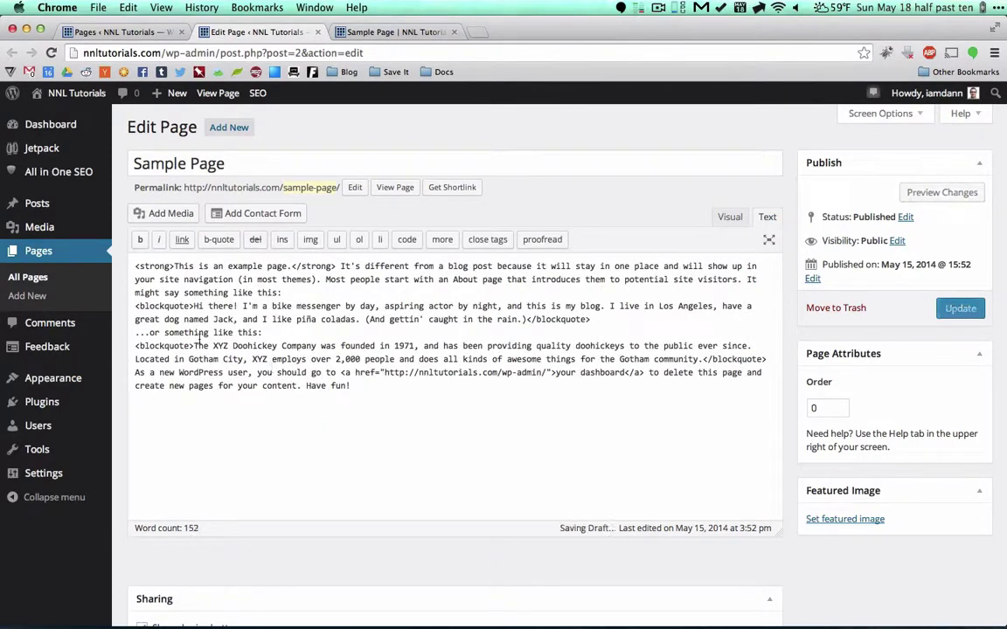
left_click_drag(169, 268, 140, 267)
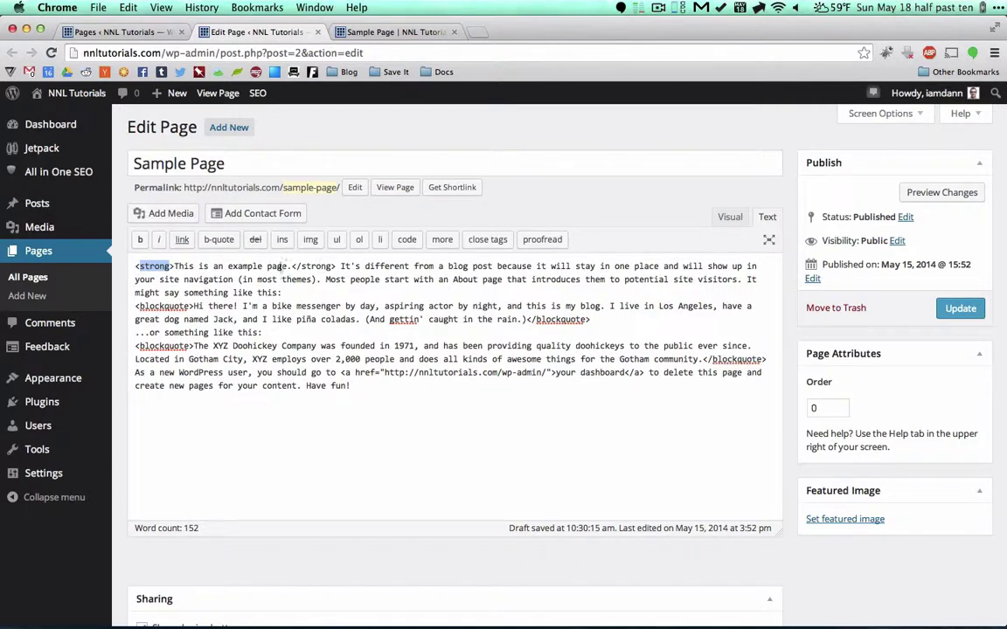
left_click(300, 266)
left_click(394, 405)
left_click(730, 217)
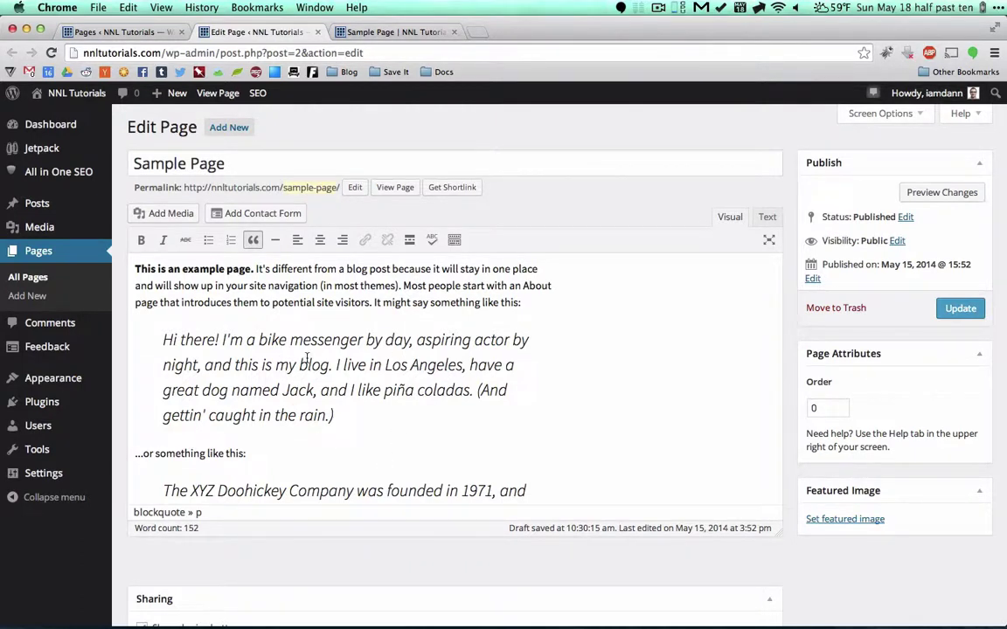
Step: Change the page title to "About NNL Tutorials"
left_click(253, 163)
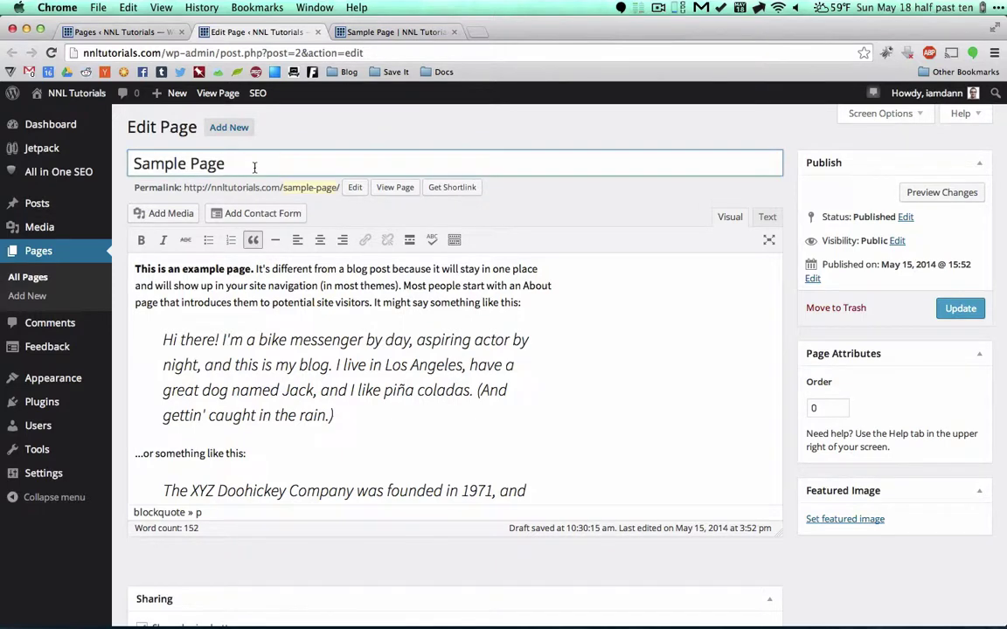
left_click_drag(132, 163, 229, 162)
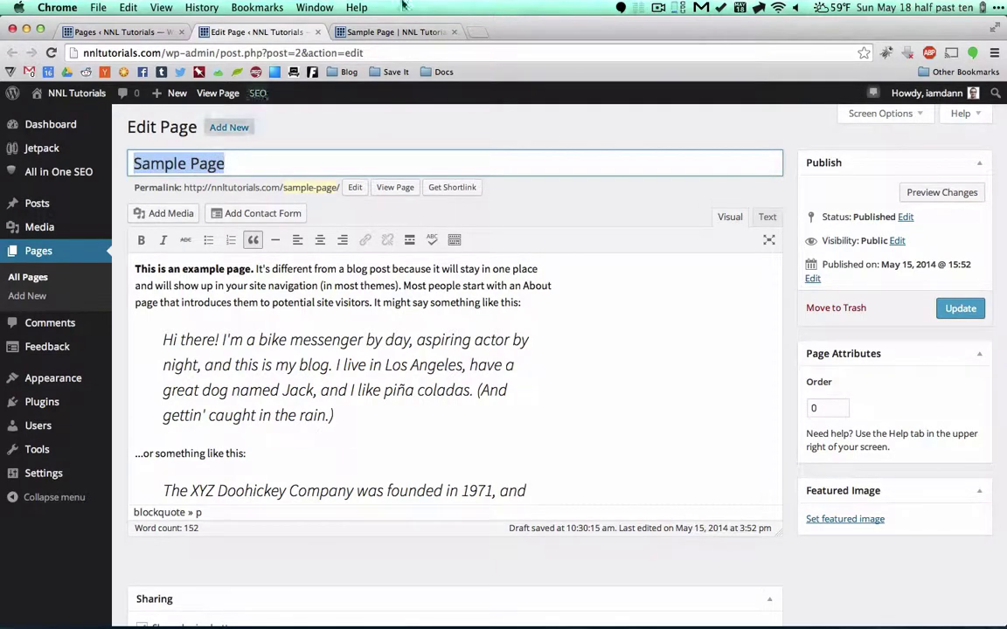
left_click(393, 32)
left_click_drag(296, 341, 497, 346)
left_click(249, 32)
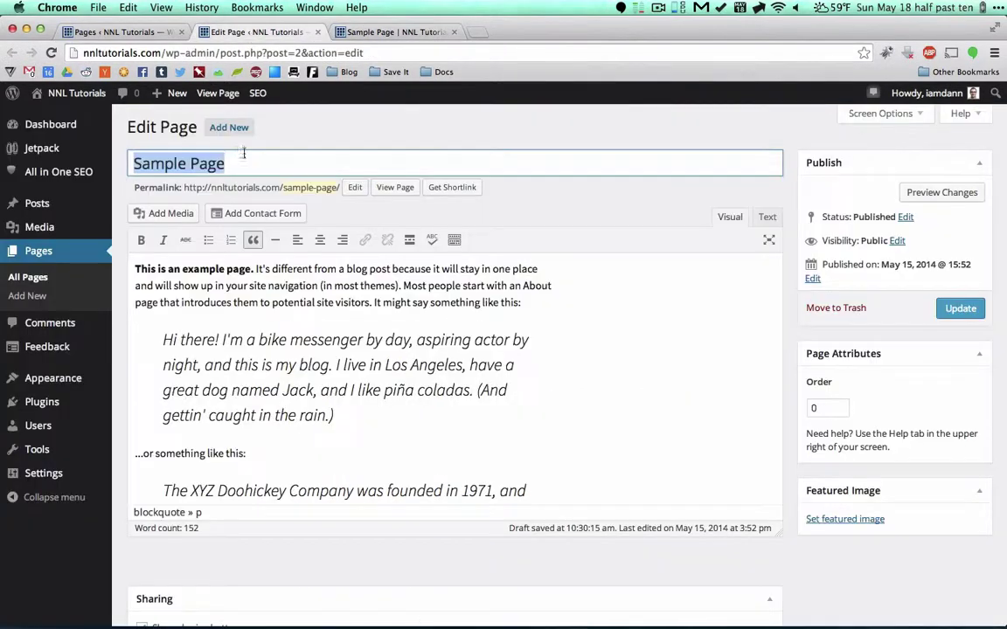
type("About ")
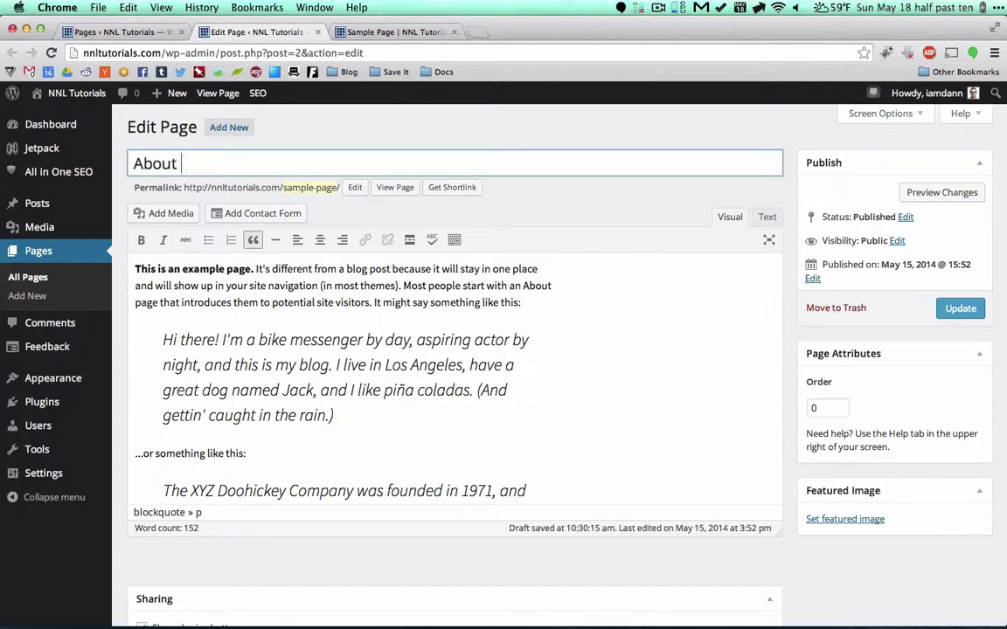
type("NNL Tutorials")
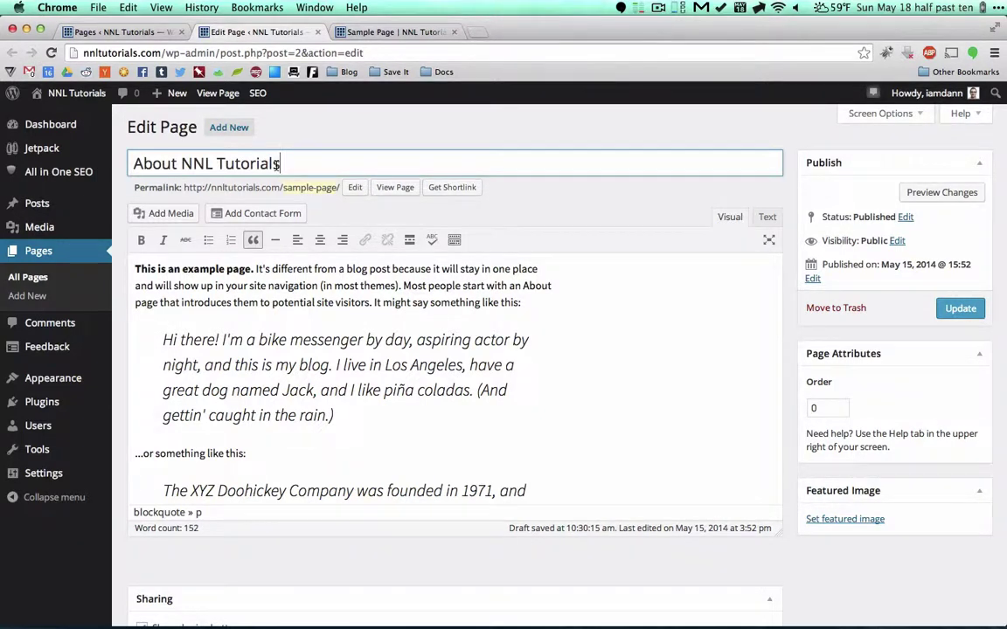
Step: Preview the page with its new title and return to the page editor
left_click(918, 193)
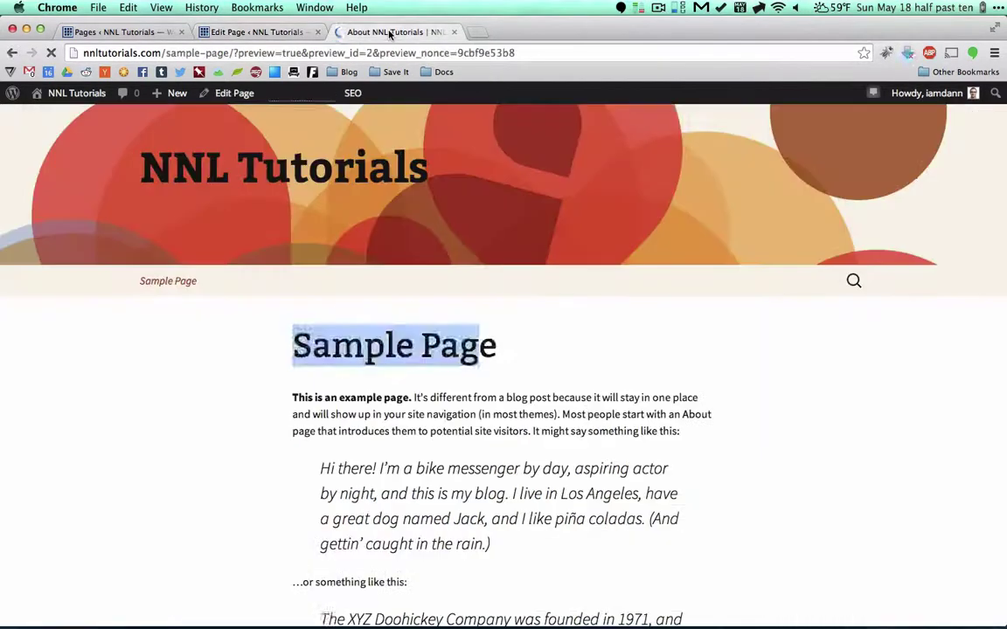
left_click(389, 33)
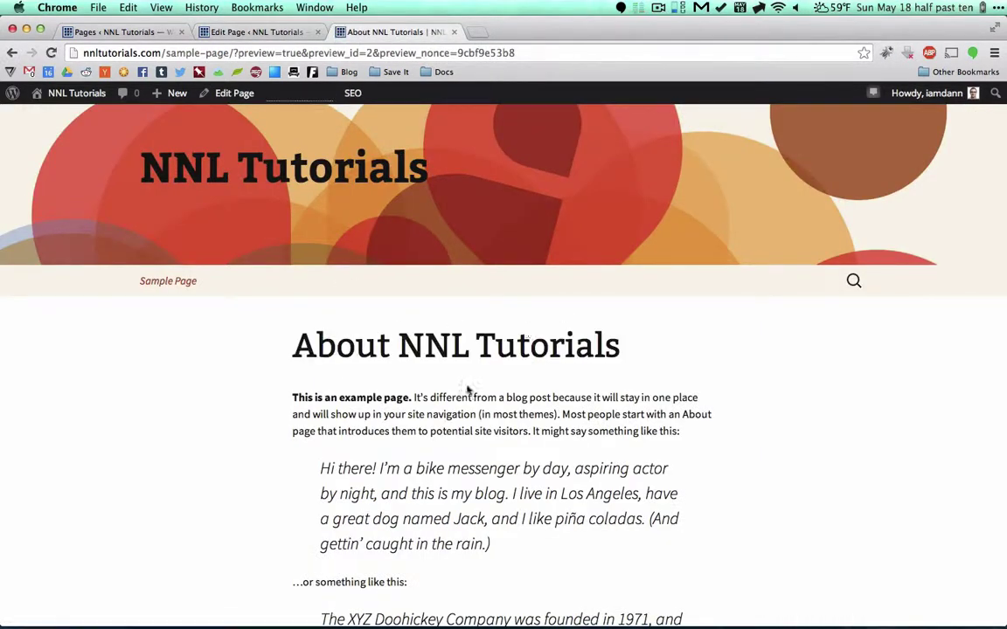
left_click(264, 32)
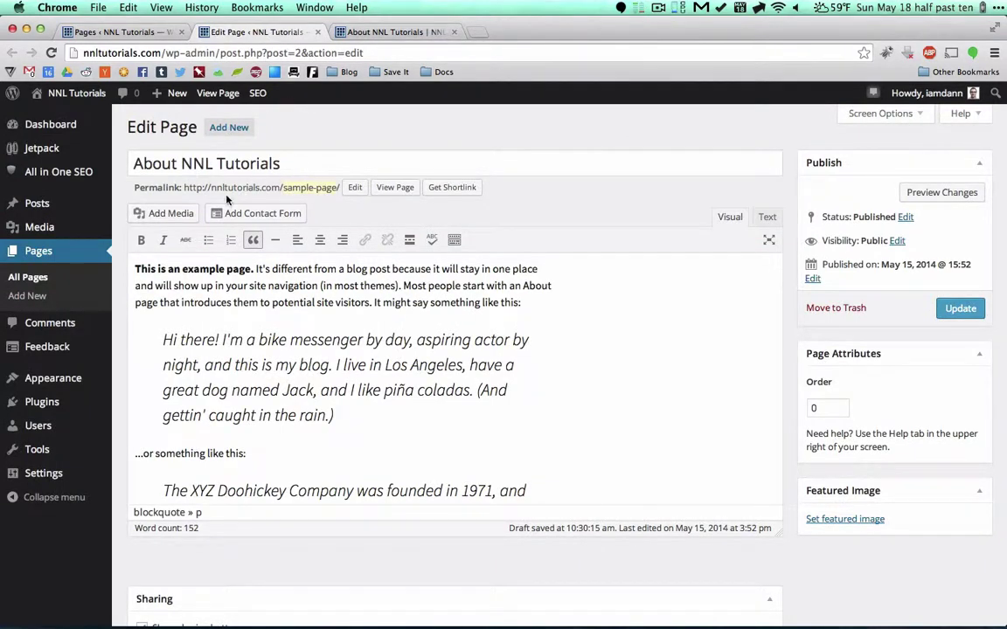
Step: Compare the page's permalink in the editor with the web address of the preview page
left_click_drag(136, 187, 181, 188)
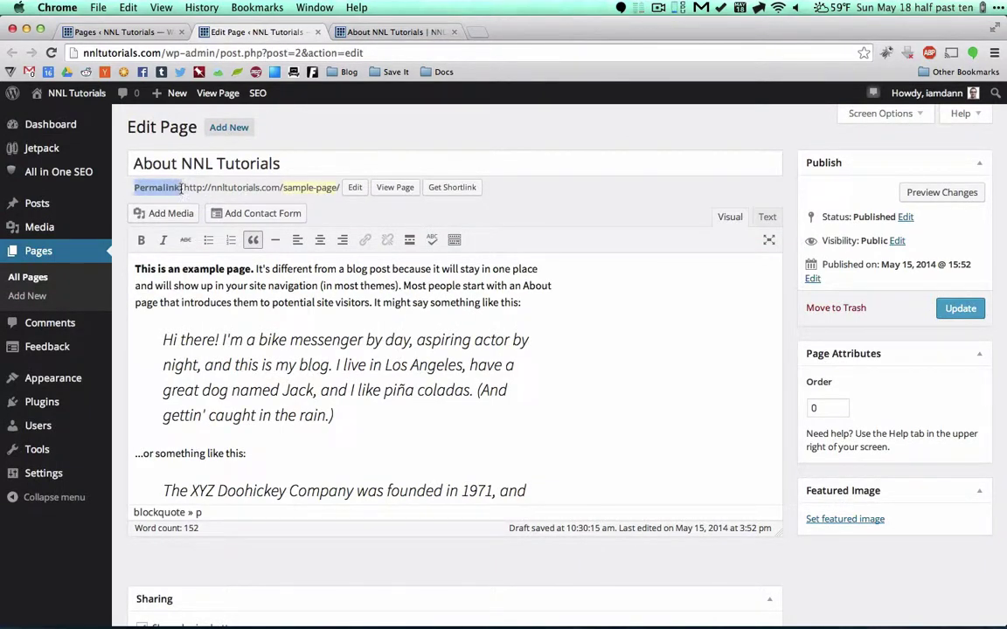
left_click(380, 31)
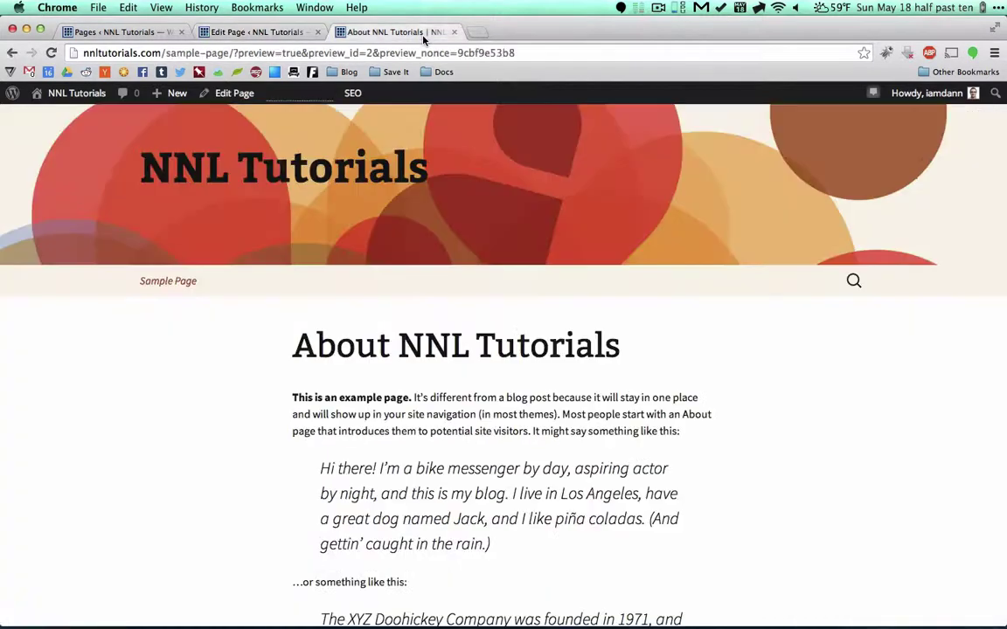
left_click_drag(233, 53, 515, 53)
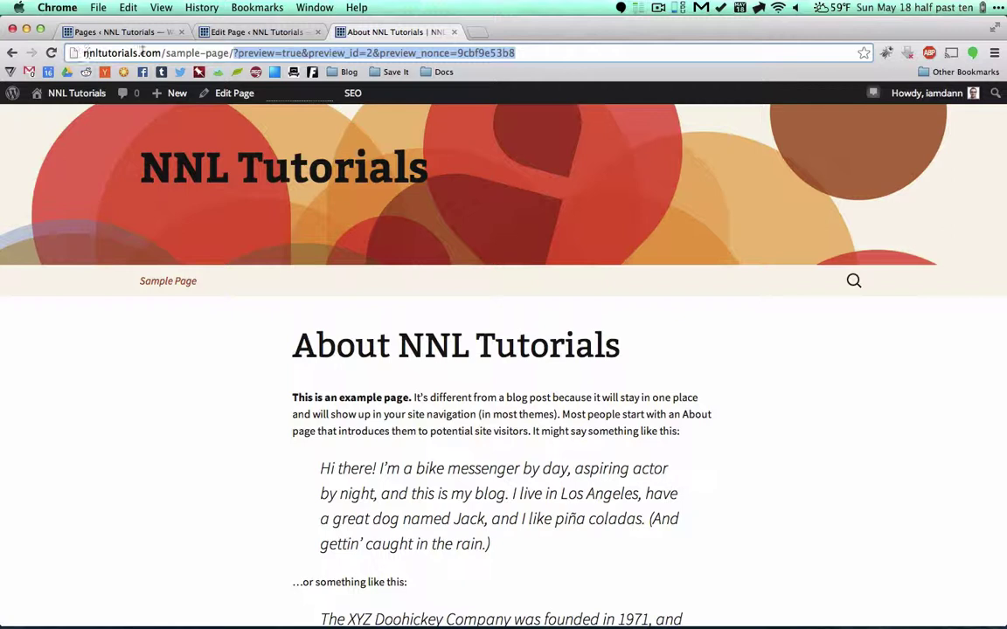
left_click_drag(229, 52, 80, 51)
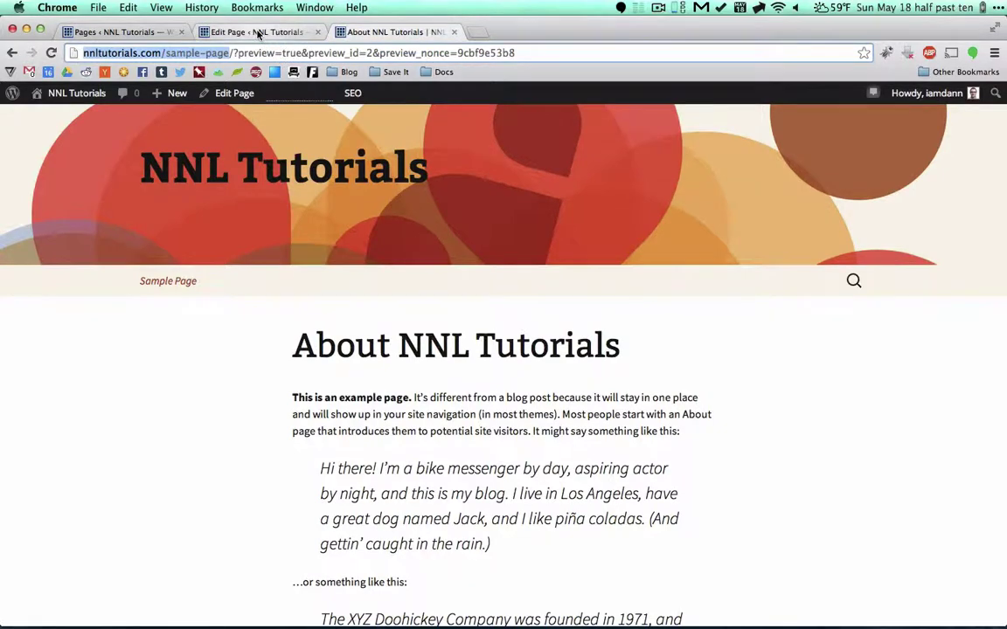
left_click(254, 32)
left_click(282, 217)
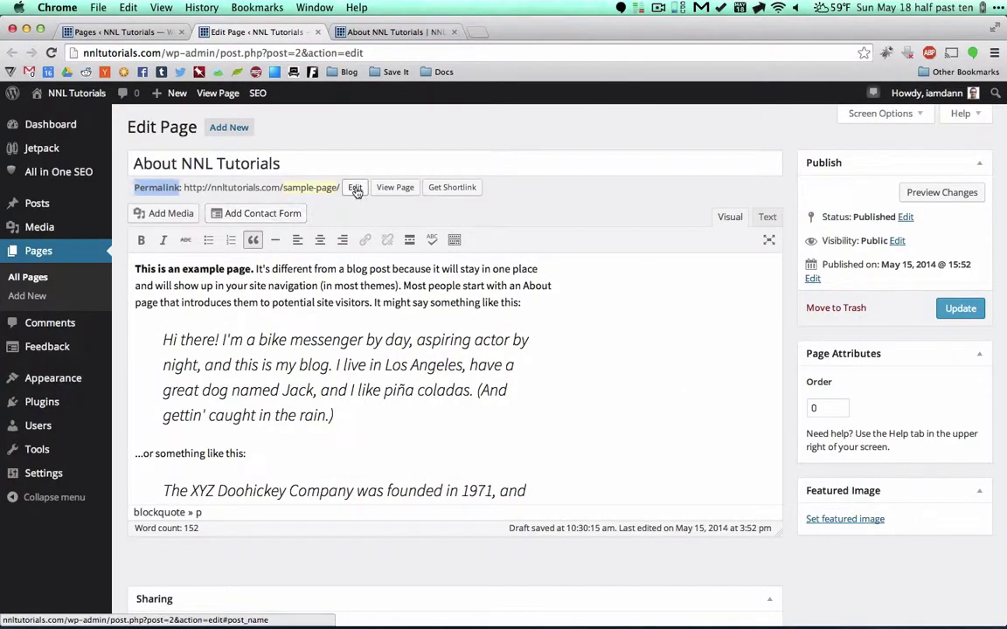
Step: Set the permalink slug to "about" and update the published page
left_click(355, 189)
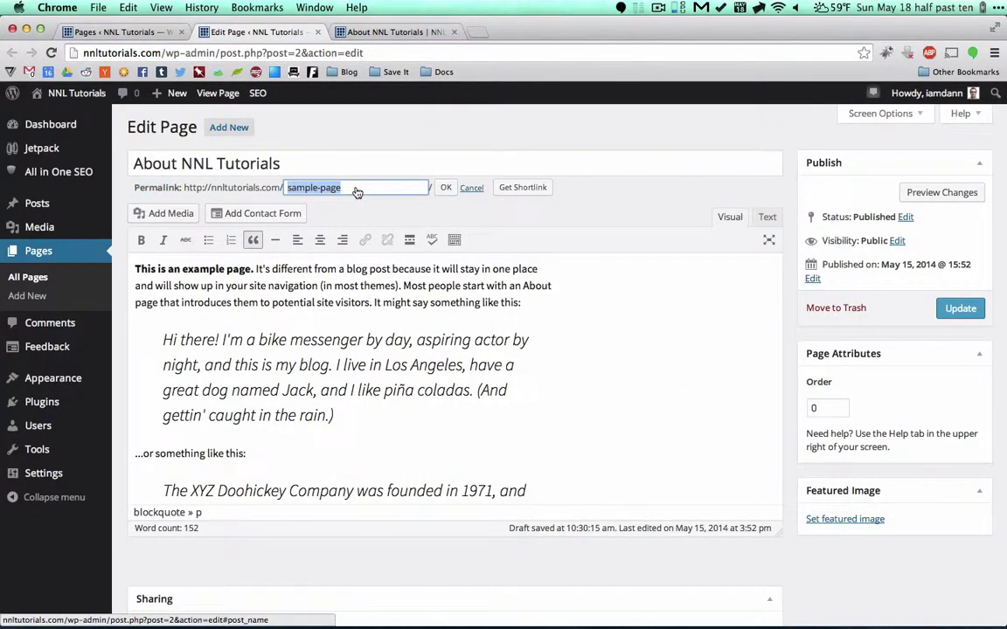
type("about-nnl-tutorials")
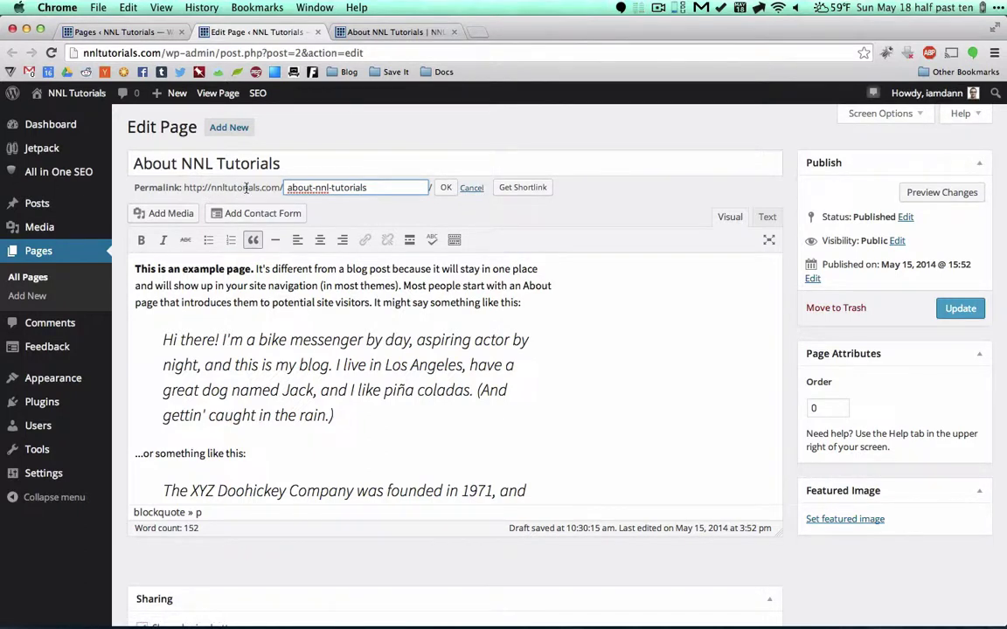
key("BackSpace")
key("BackSpace")
key("BackSpace")
key("BackSpace")
key("BackSpace")
key("BackSpace")
key("BackSpace")
key("BackSpace")
key("BackSpace")
key("BackSpace")
key("BackSpace")
key("BackSpace")
key("BackSpace")
left_click(446, 189)
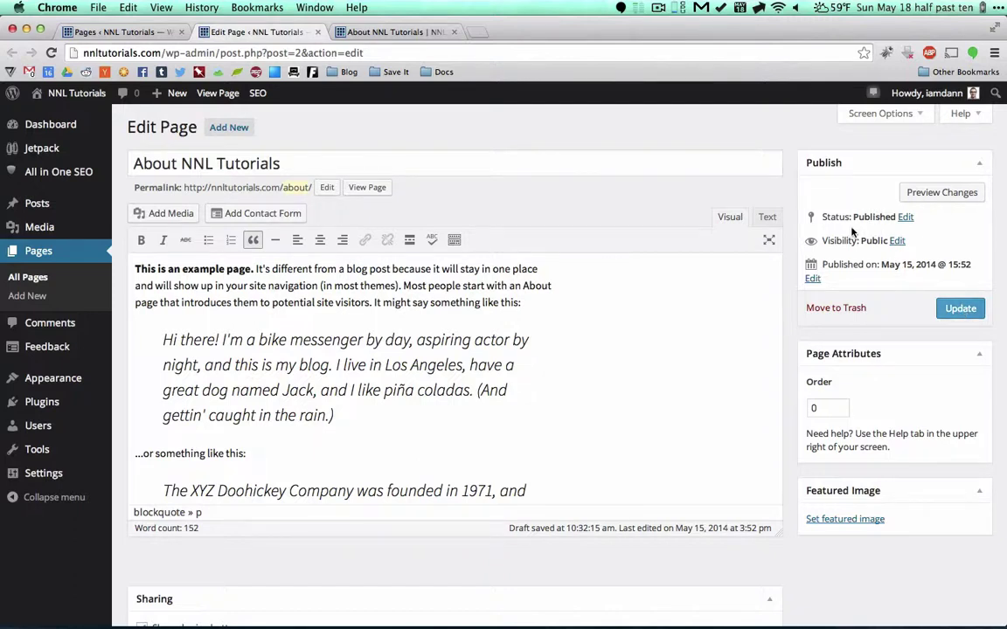
left_click(960, 309)
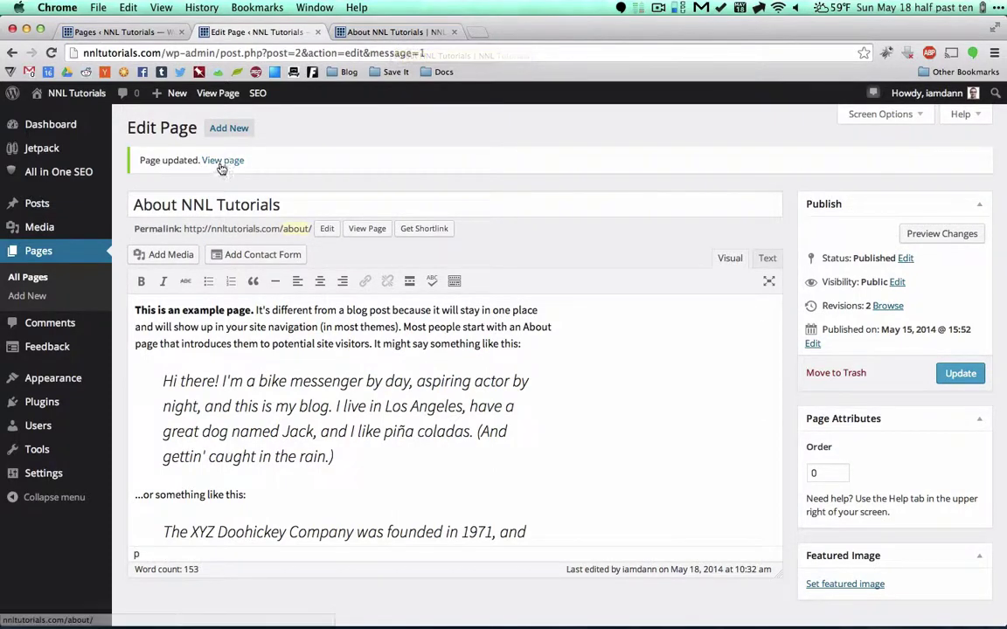
Step: View the updated page in place of the old preview, check its /about/ web address, and return to the page editor
middle_click(222, 160)
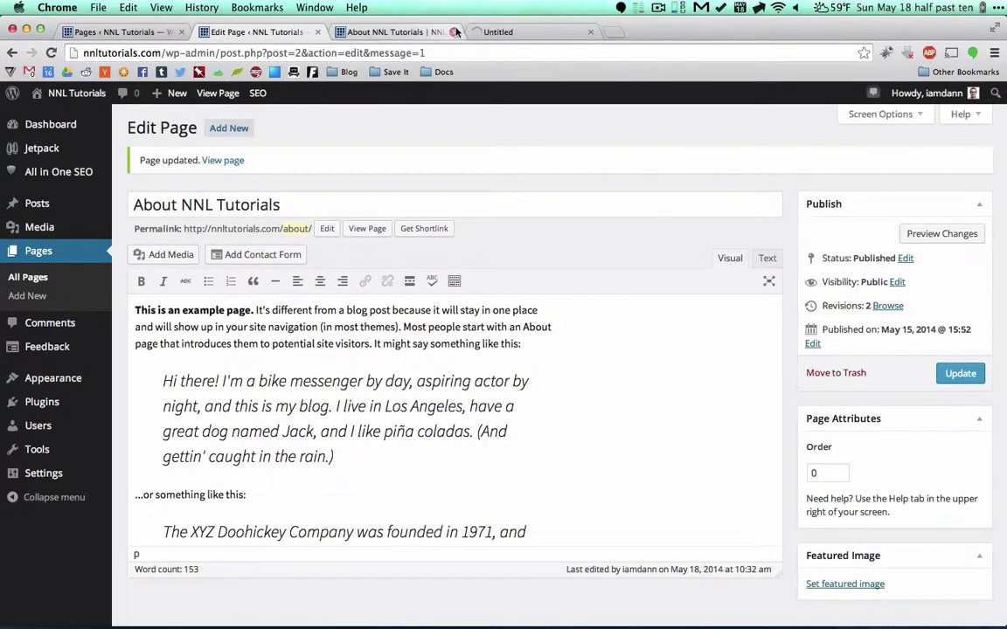
middle_click(402, 32)
left_click(402, 32)
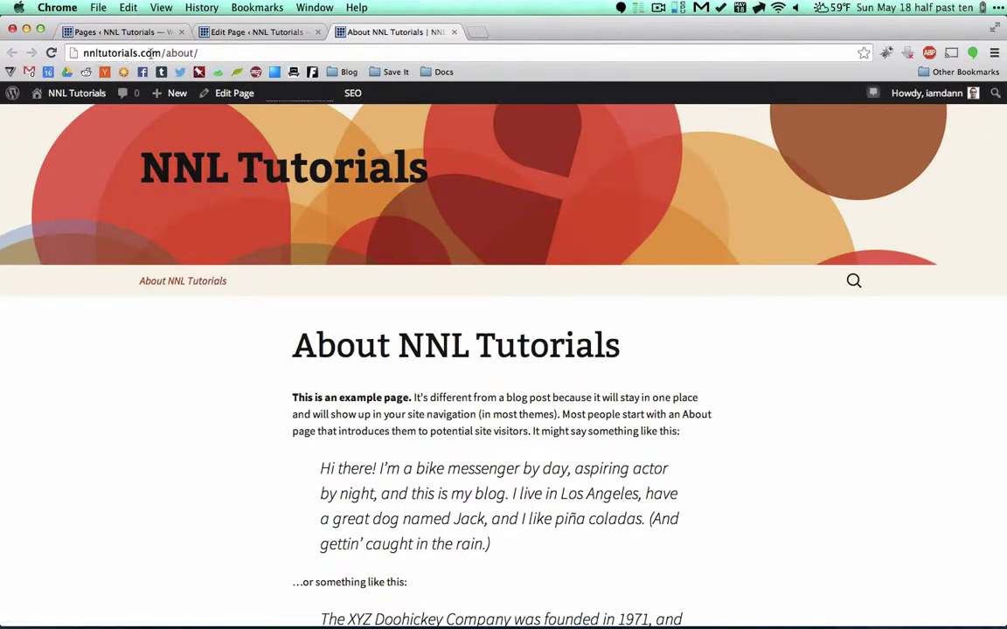
left_click(203, 53)
left_click(203, 53)
left_click(211, 53)
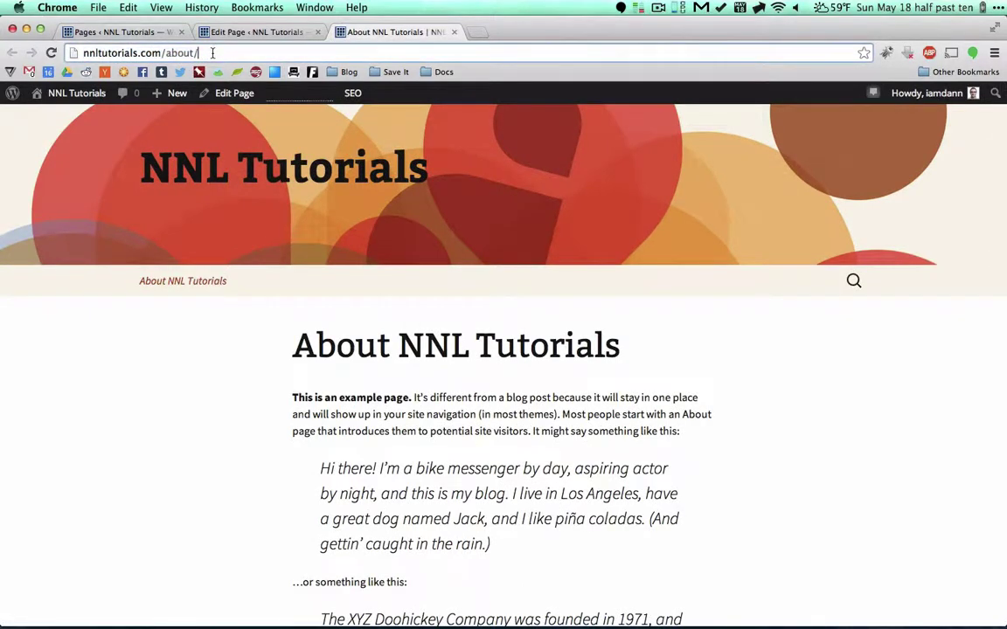
key("Left")
key("Left")
key("Left")
key("Left")
key("Left")
key("Left")
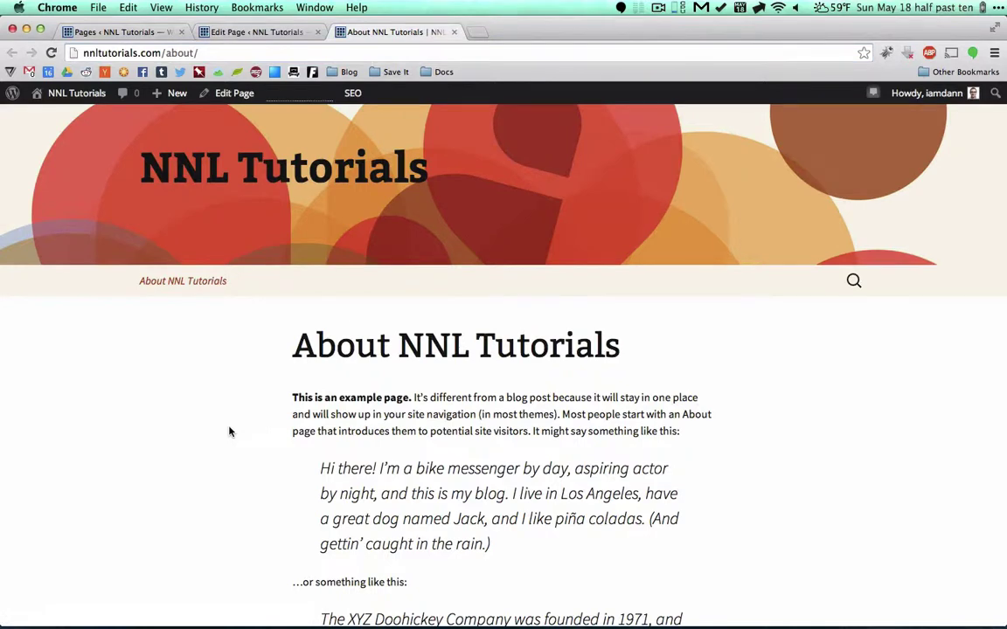
left_click(276, 34)
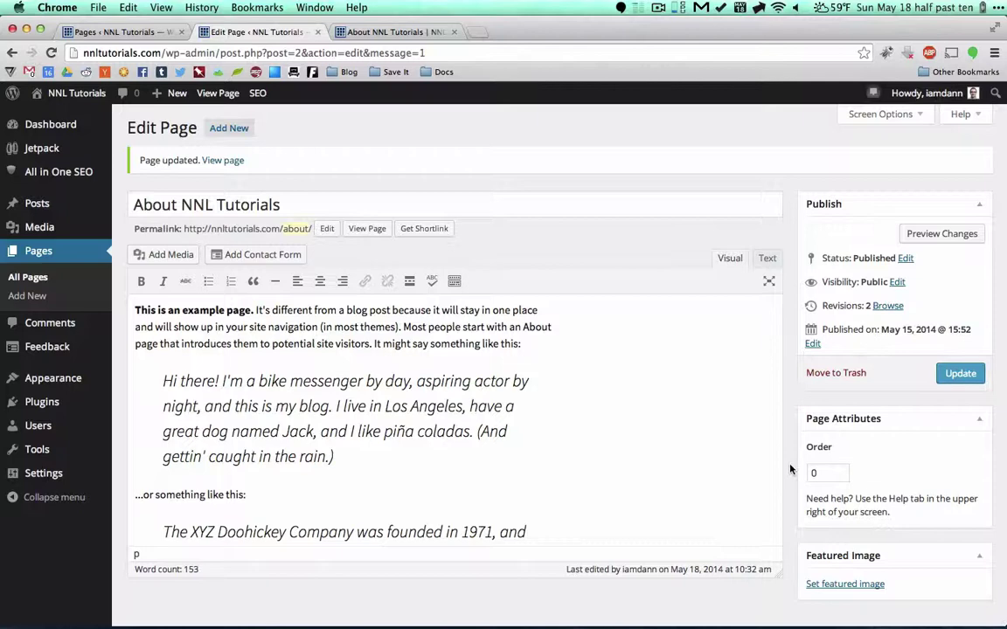
Step: Review the page's search preview snippet in the All in One SEO Pack section and shorten the page title to "About"
scroll(788, 468, "down", 5)
scroll(788, 467, "down", 5)
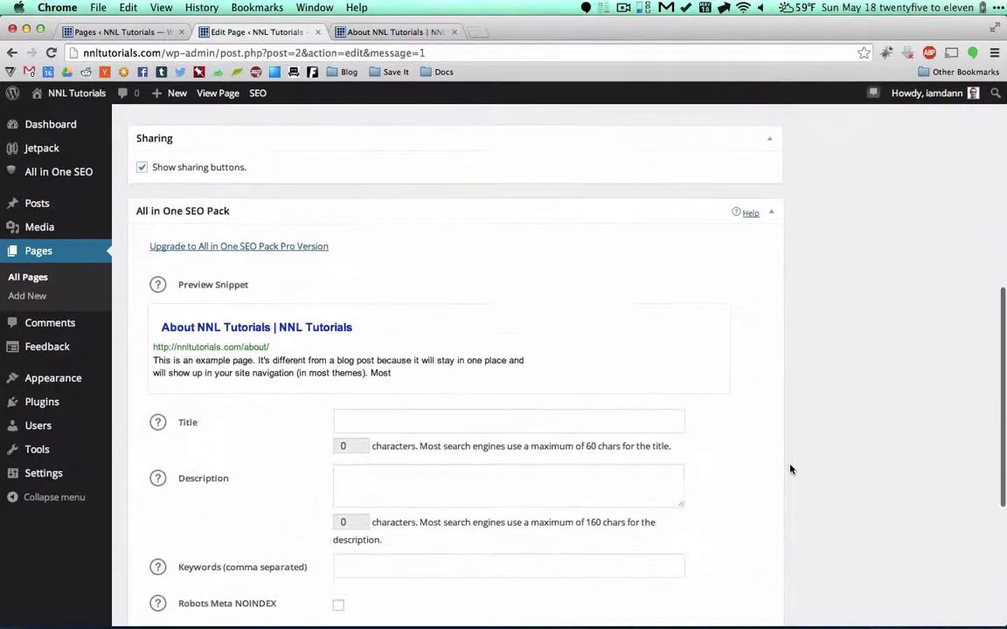
scroll(307, 459, "down", 2)
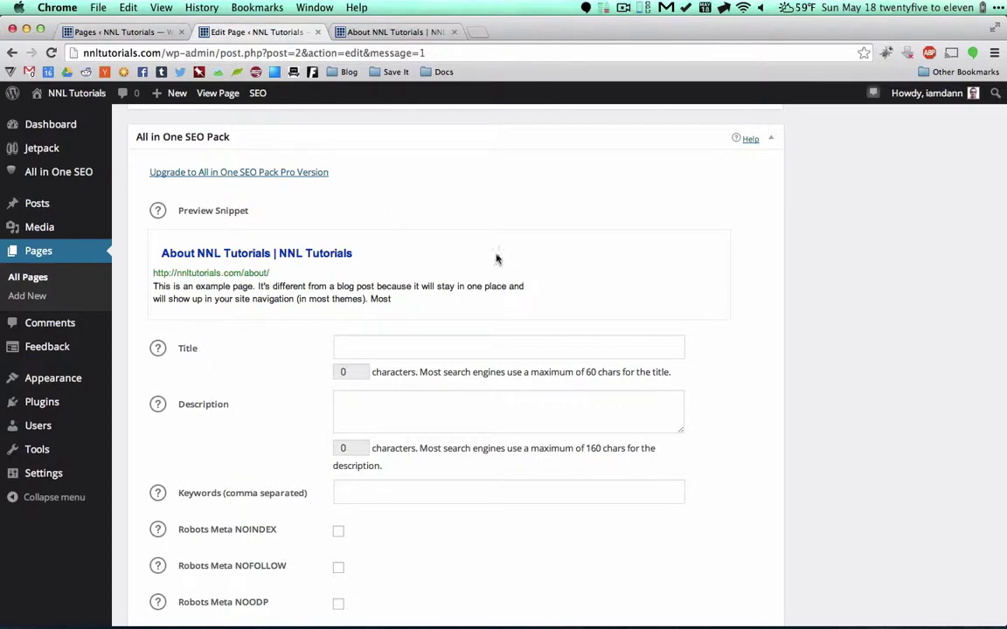
scroll(754, 274, "up", 15)
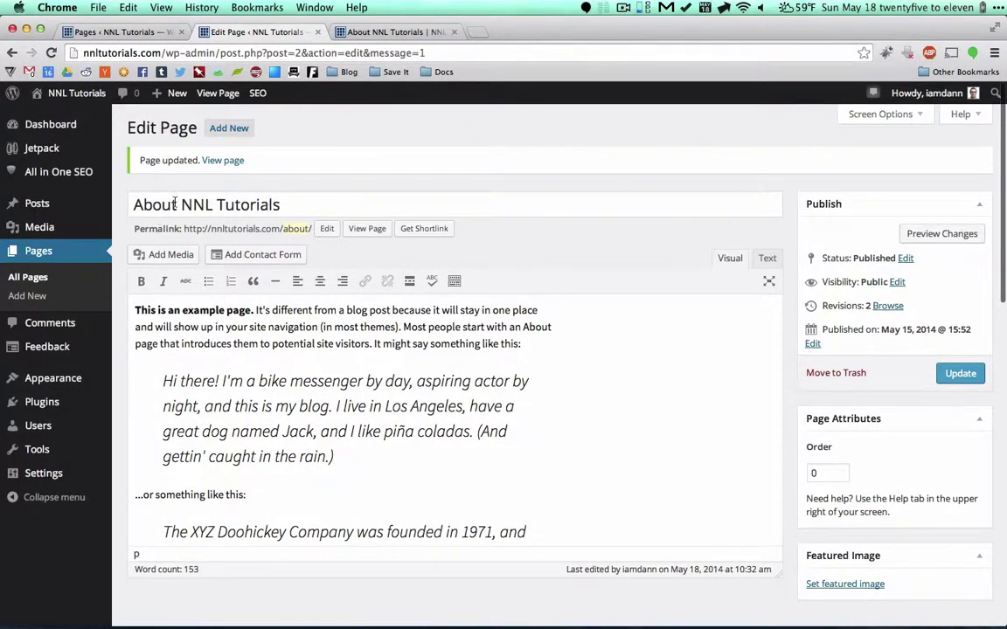
left_click_drag(177, 204, 285, 204)
key("BackSpace")
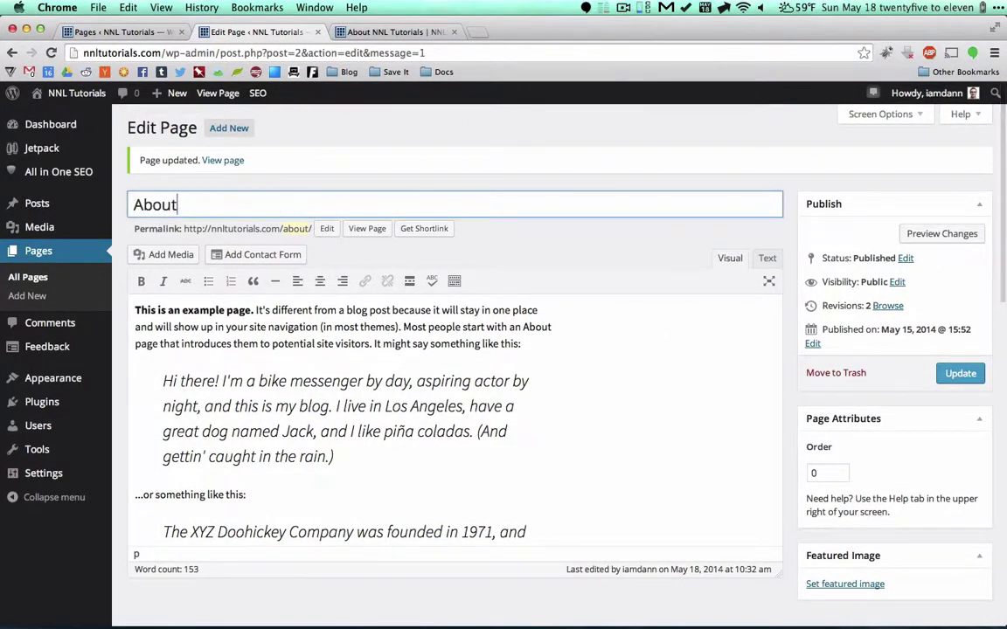
Step: Set the page's SEO title to "About NNL Tutorials" in the All in One SEO Pack section and compare it with the page title
scroll(756, 313, "down", 10)
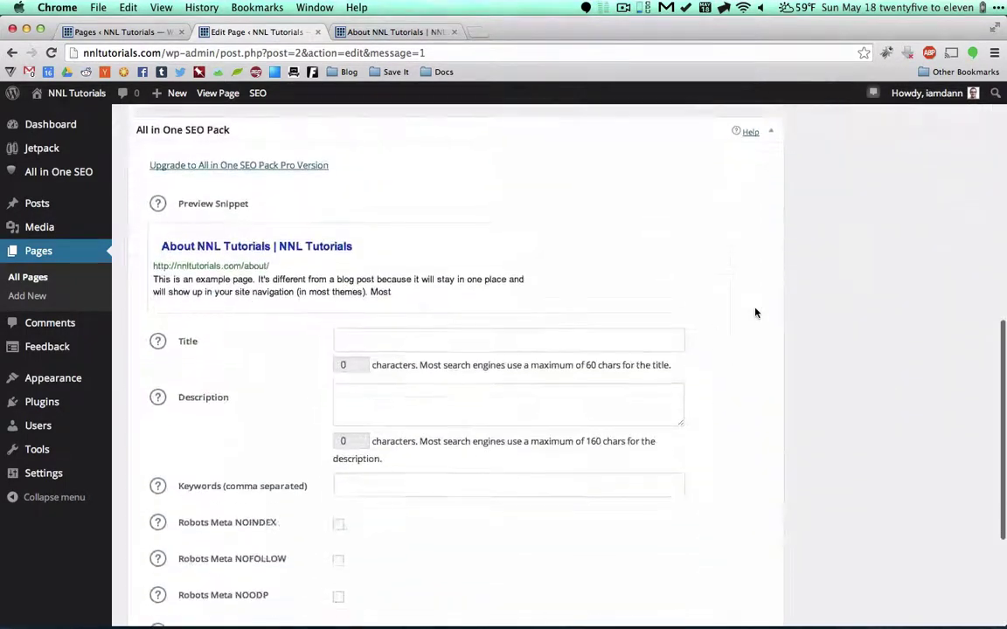
left_click(348, 316)
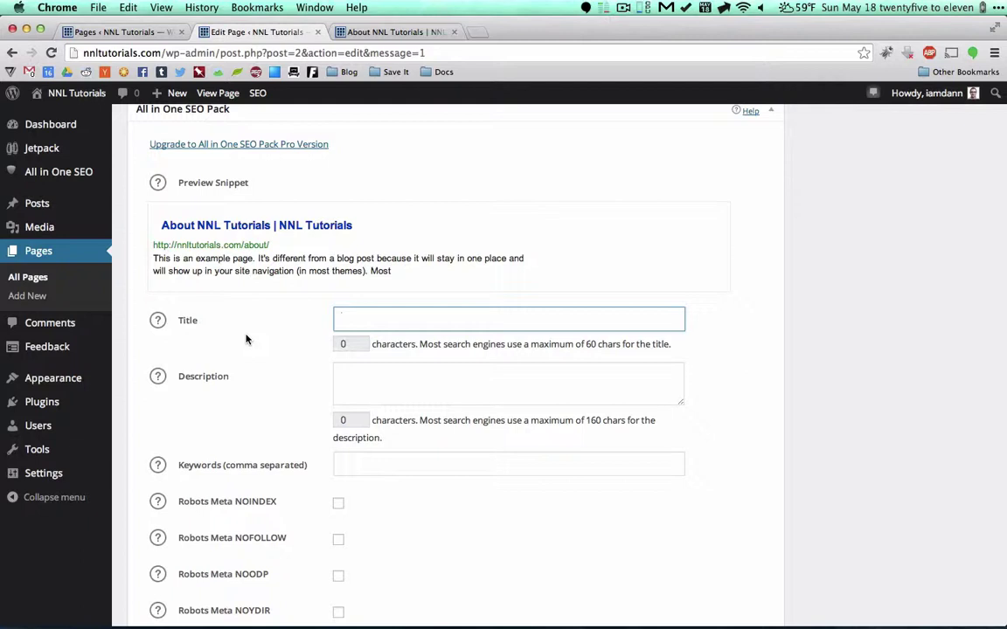
type("Avbout")
key("BackSpace")
key("BackSpace")
key("BackSpace")
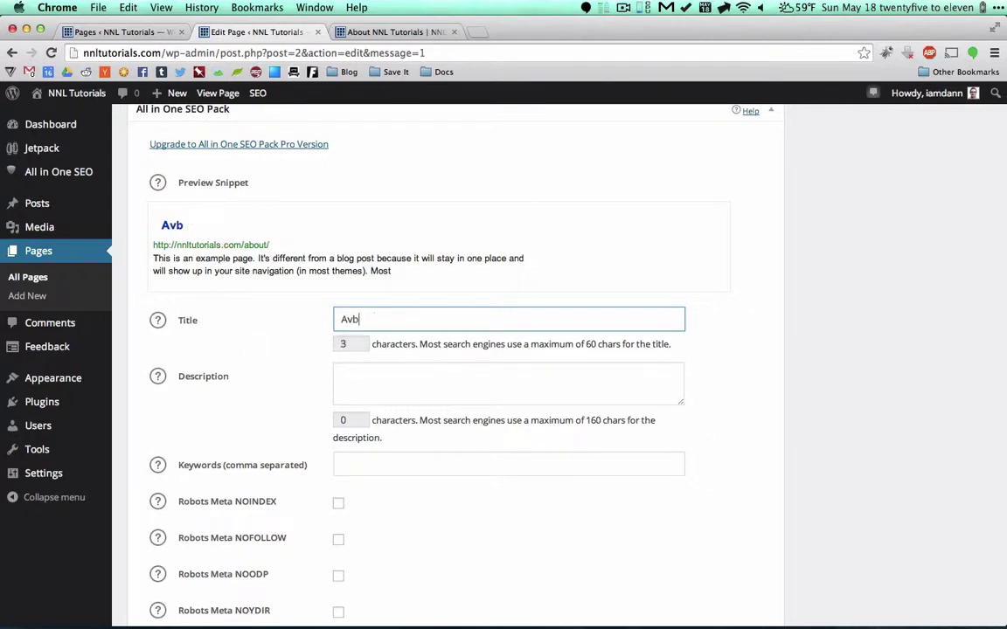
key("BackSpace")
key("BackSpace")
type("bout NNL Tutorials")
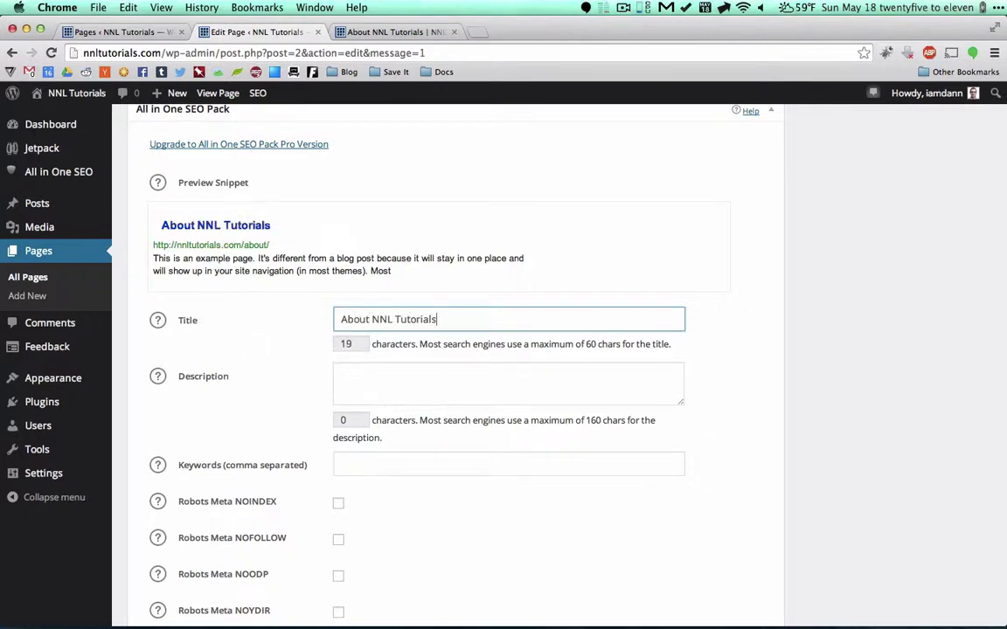
key("Return")
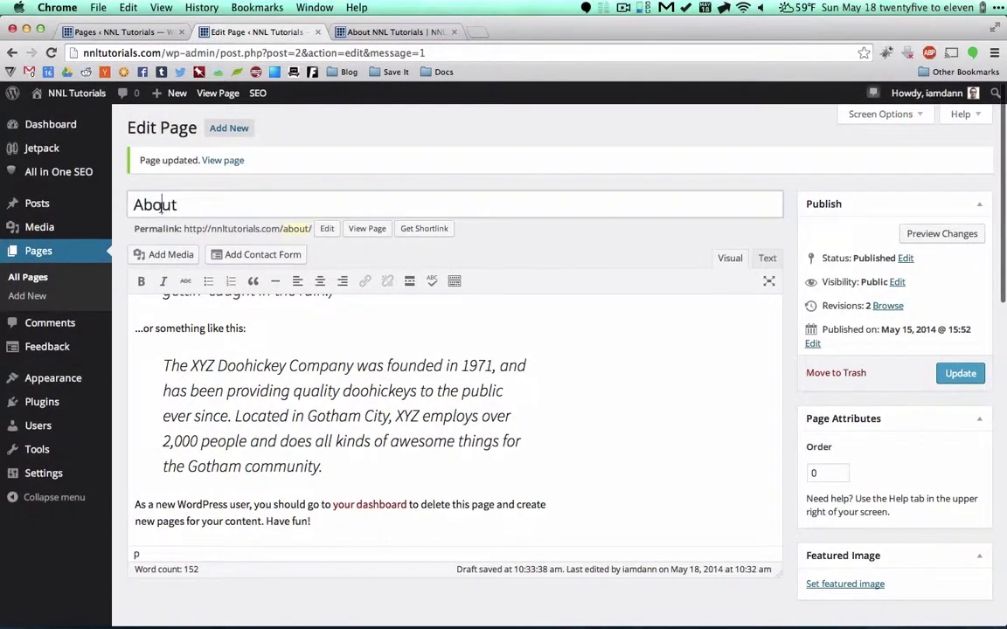
double_click(158, 205)
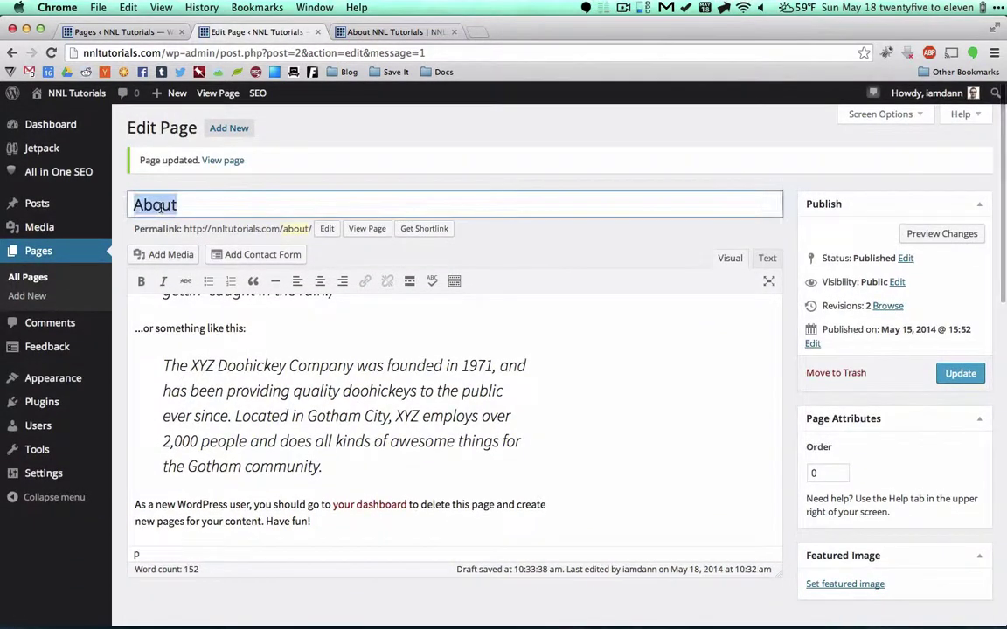
Step: Enter the SEO description "NNL Tutorials is the best place to come for learning how to create websites, apps, and other online projects. Come build something with me!"
scroll(791, 381, "down", 15)
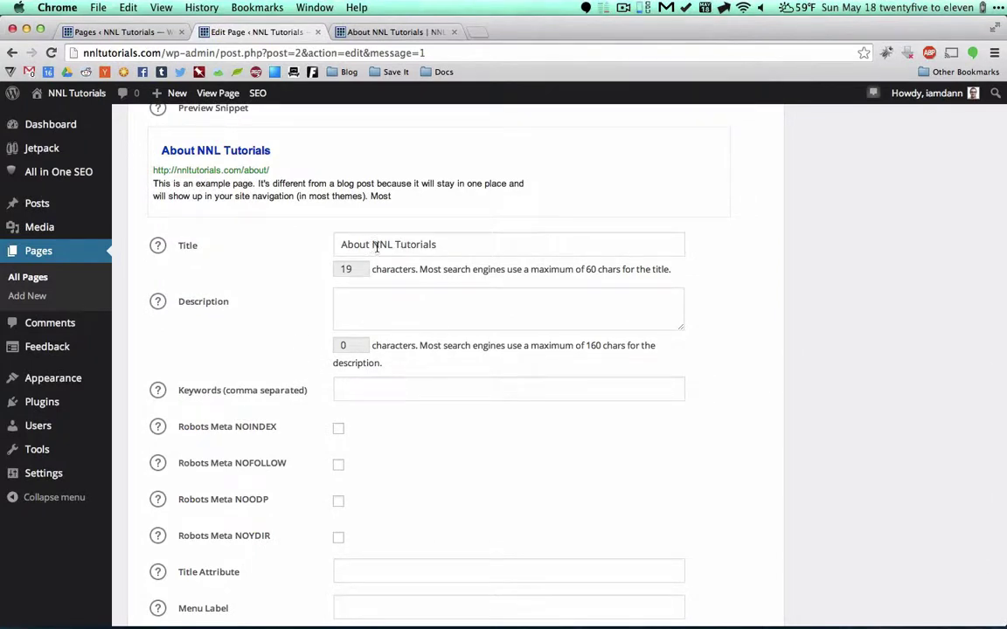
left_click(409, 324)
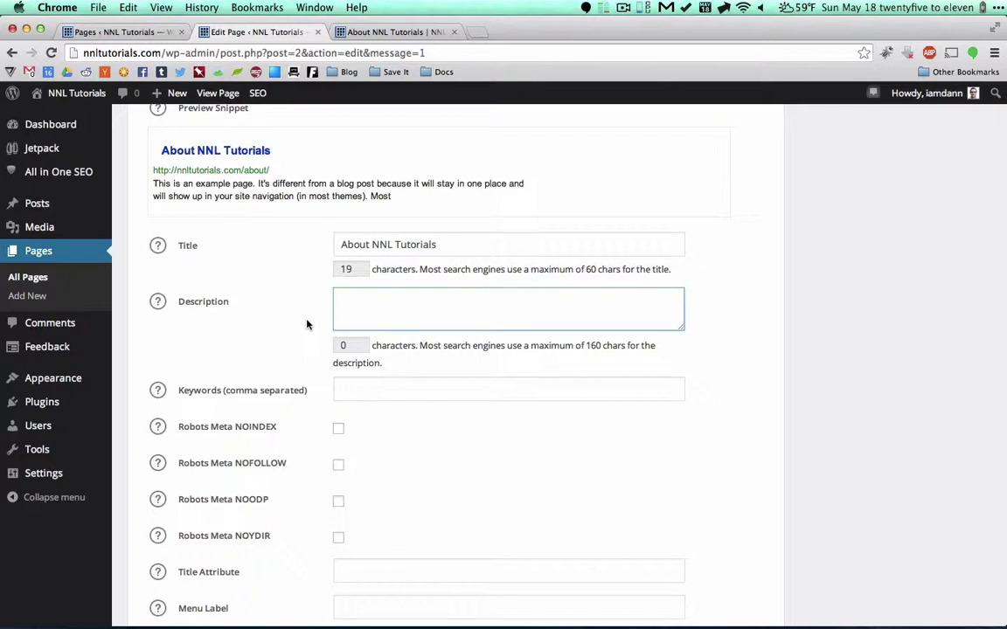
type("NNL")
type("Tutorials is the best place to come for learning how to create websites, apps, and other online projects. Come build something with me!")
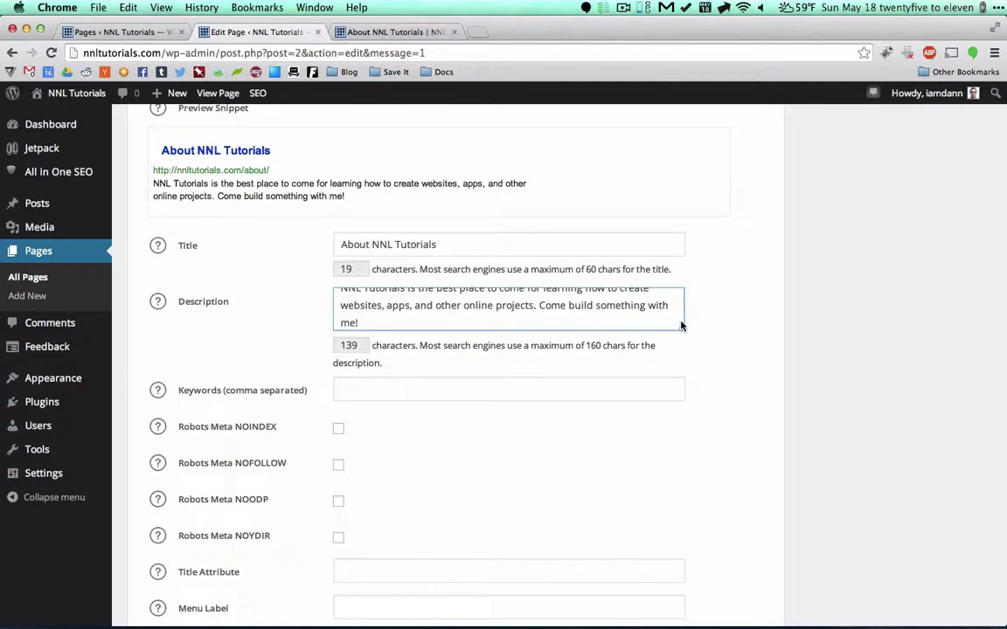
left_click_drag(681, 327, 680, 340)
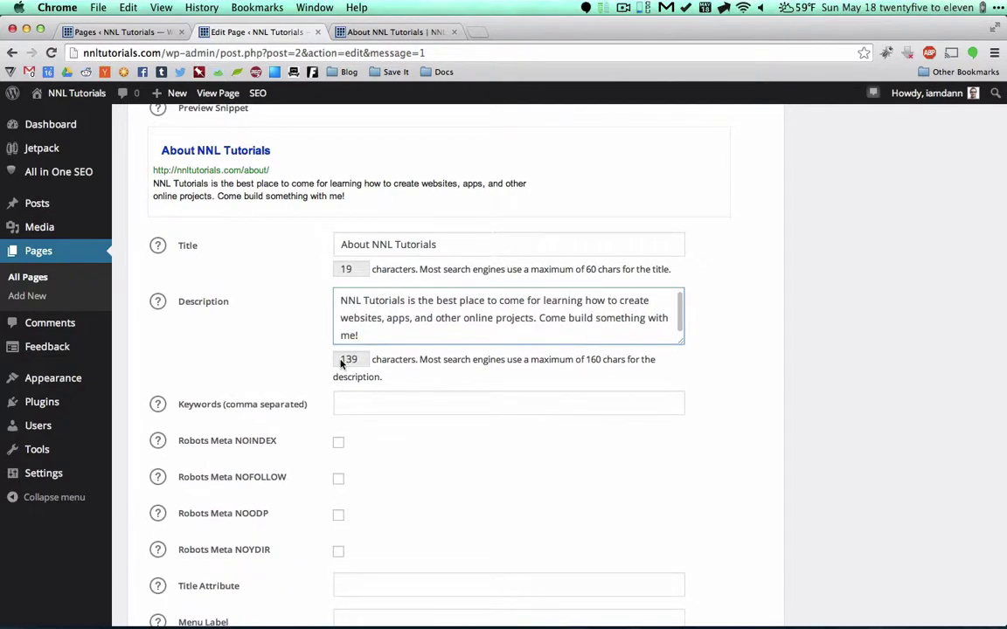
key("super+a")
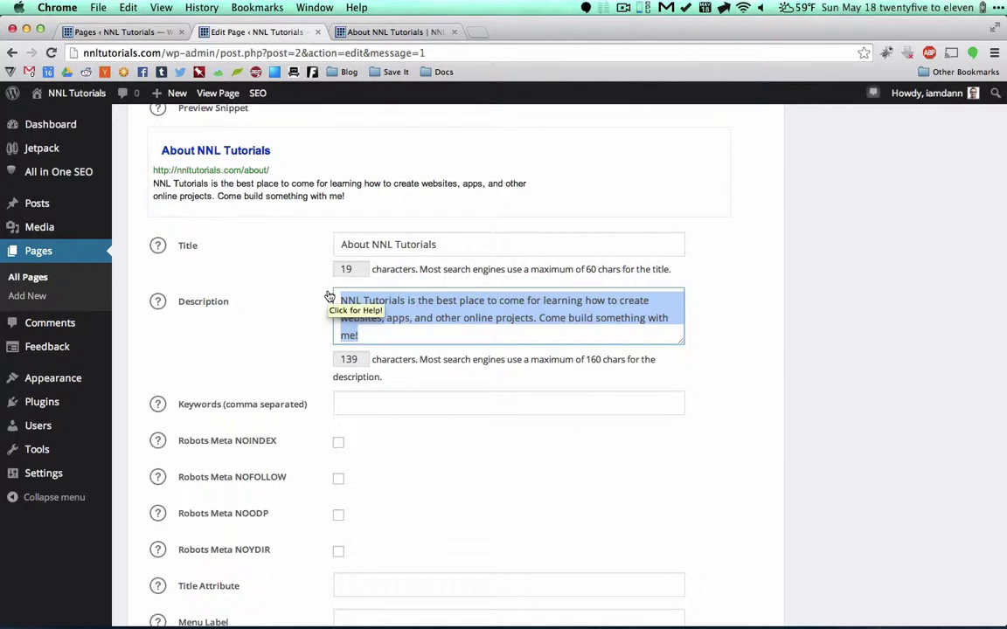
Step: Enter the SEO keywords "tutorials, building websites, code" and update the published page
left_click(373, 402)
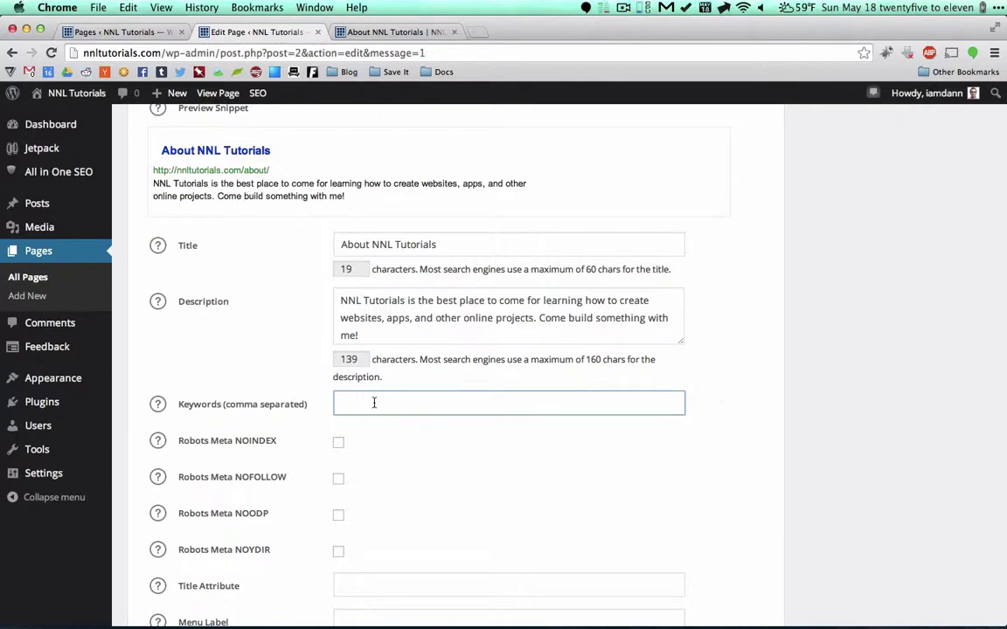
scroll(727, 415, "up", 10)
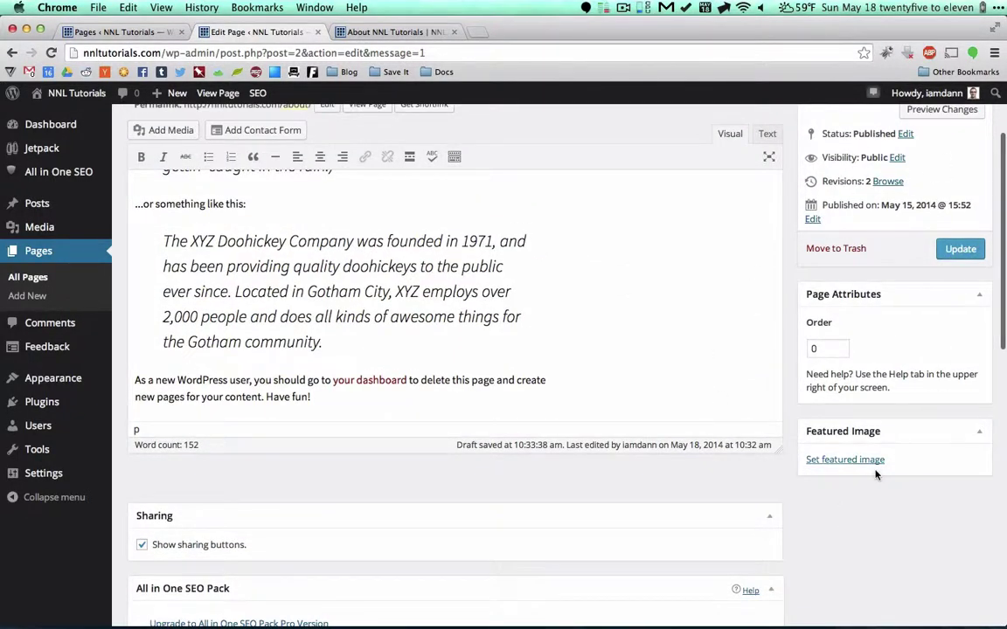
scroll(874, 472, "down", 10)
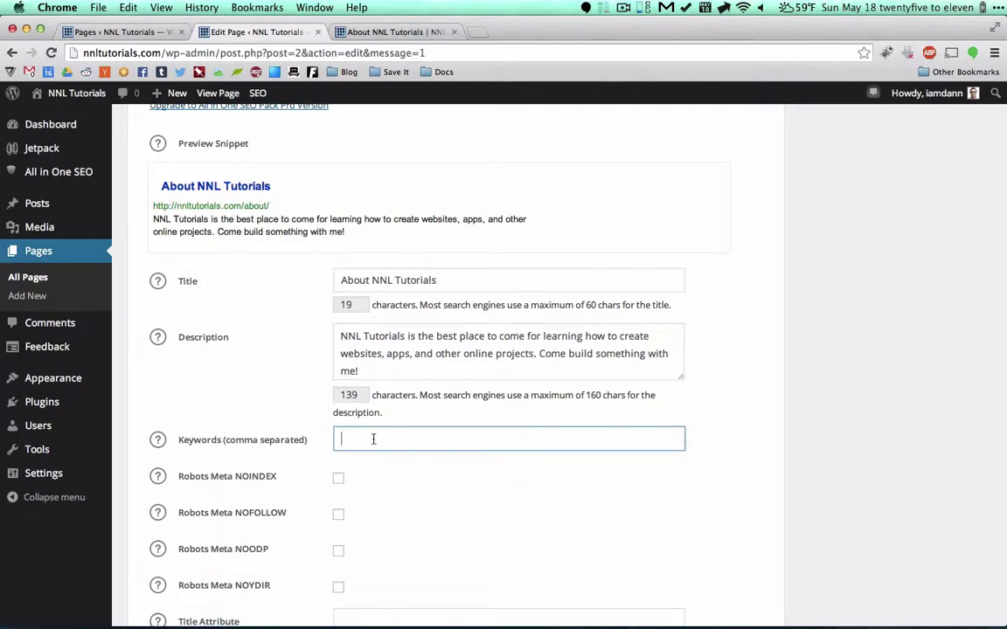
scroll(373, 439, "down", 4)
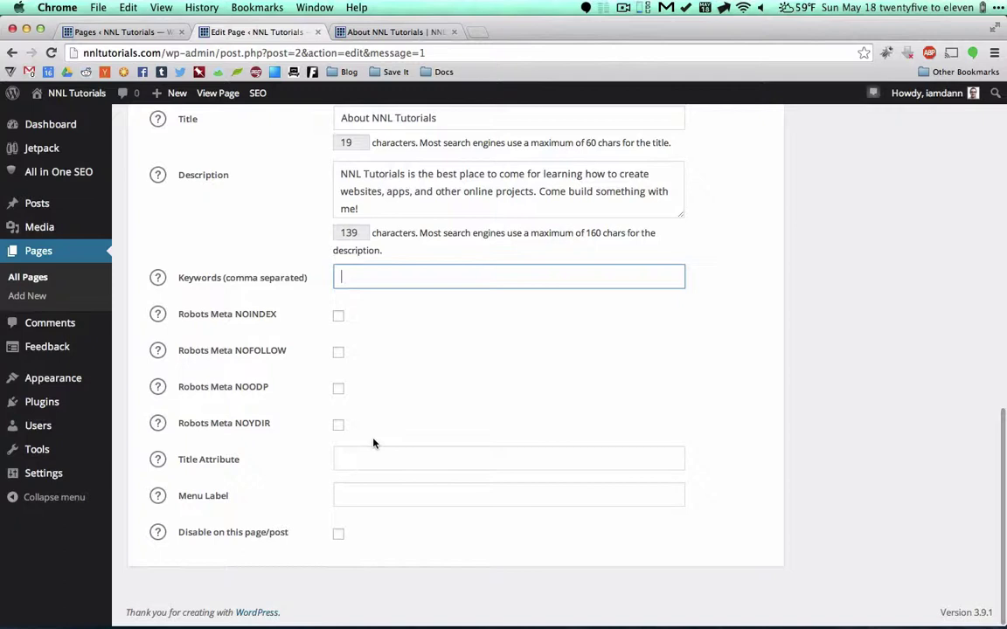
type("tuto")
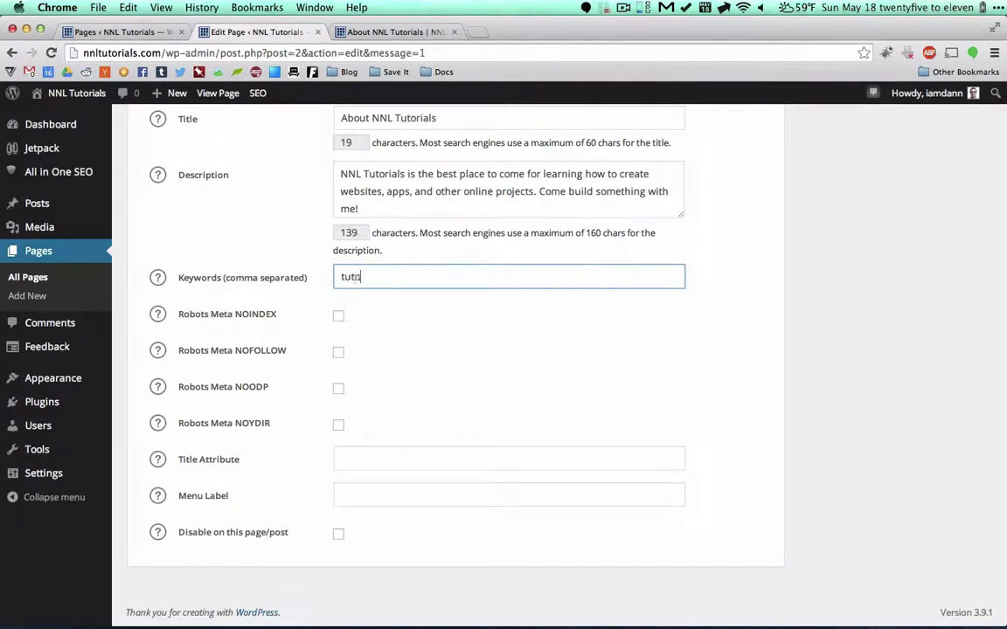
type("rials, we")
key("BackSpace")
key("BackSpace")
type("building websites,")
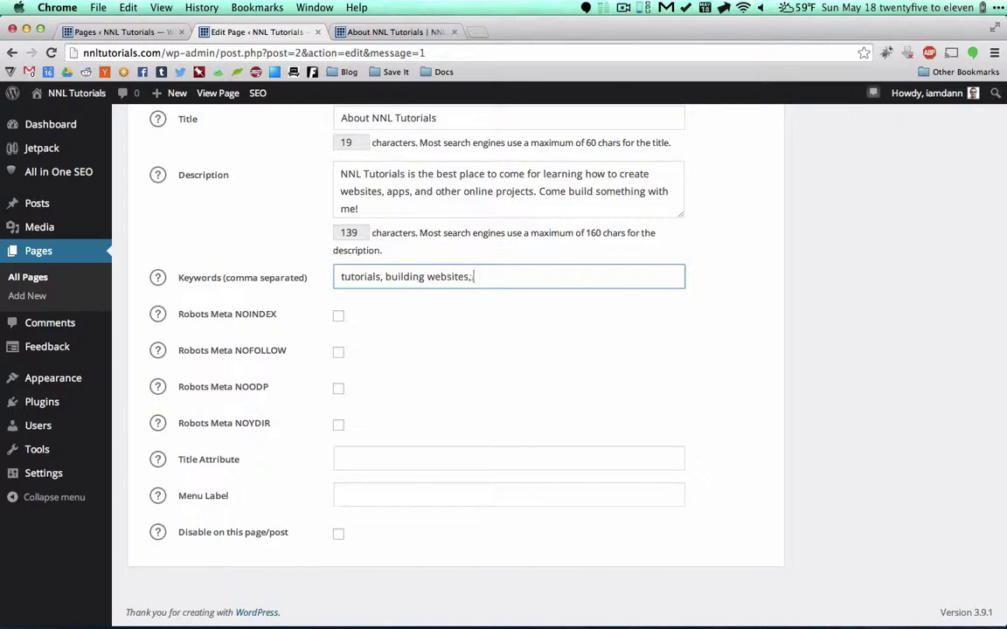
type(" code")
scroll(736, 424, "up", 15)
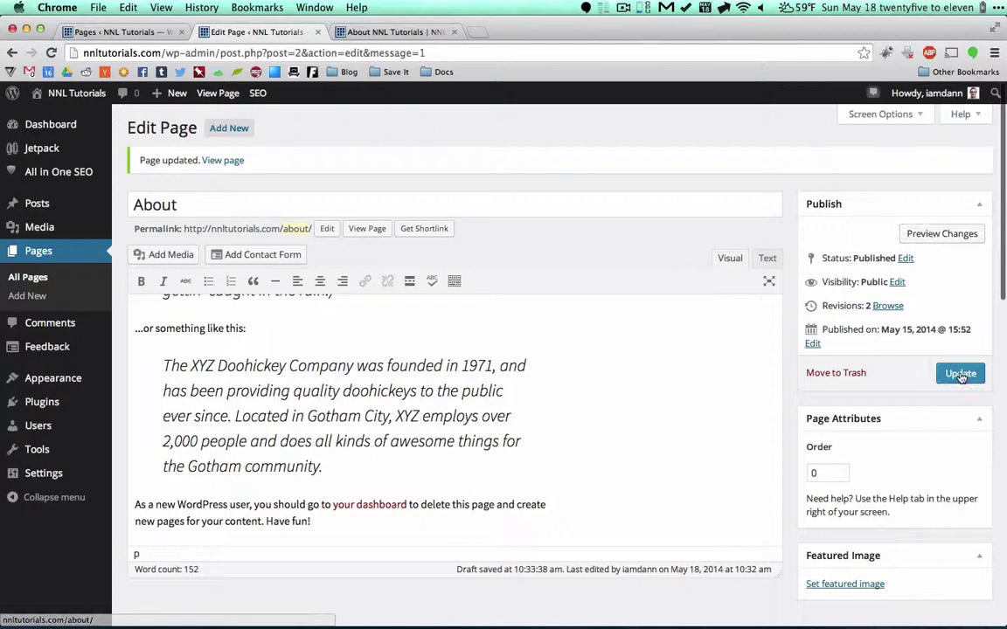
left_click(960, 374)
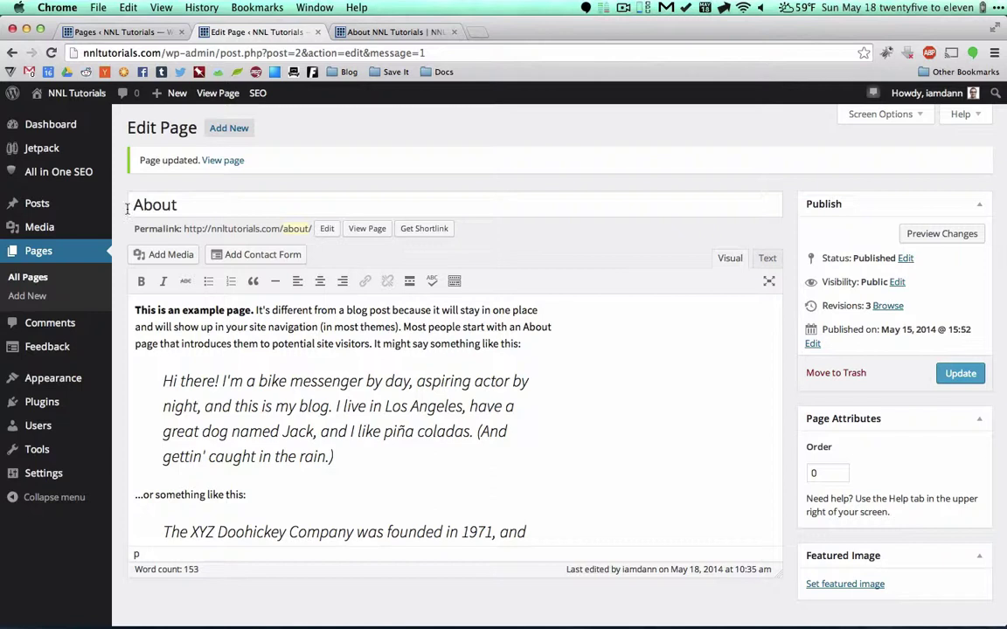
Step: Create a new blog post titled "This is my first post"
mouse_move(35, 214)
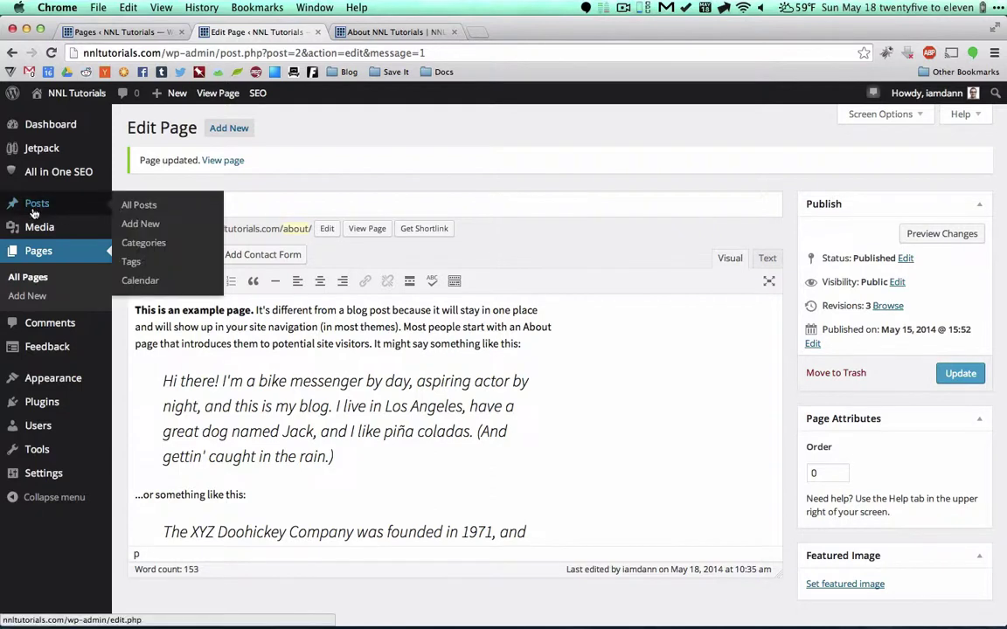
left_click(143, 226)
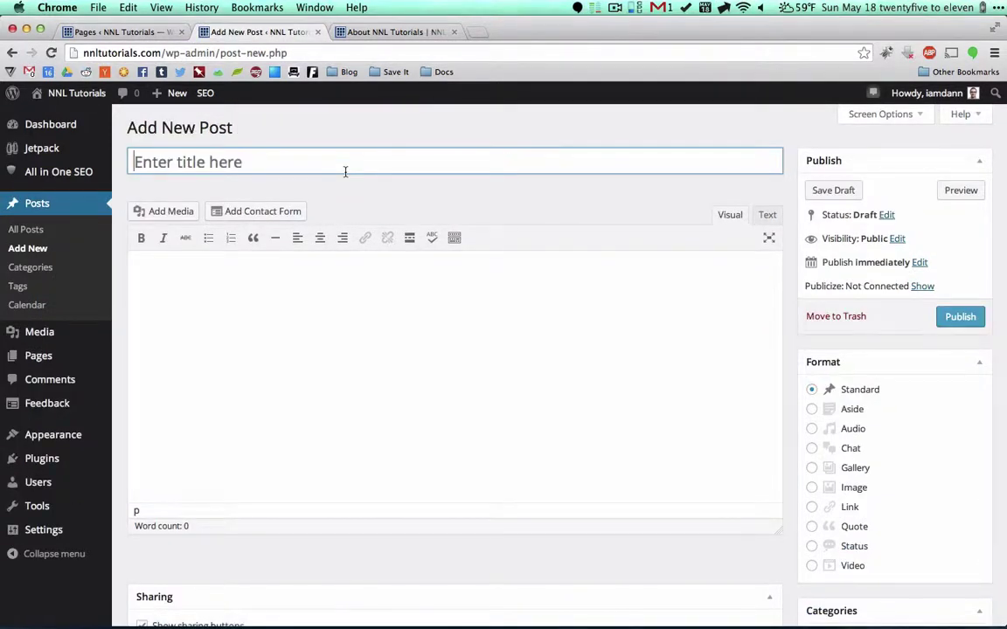
type("This is my g")
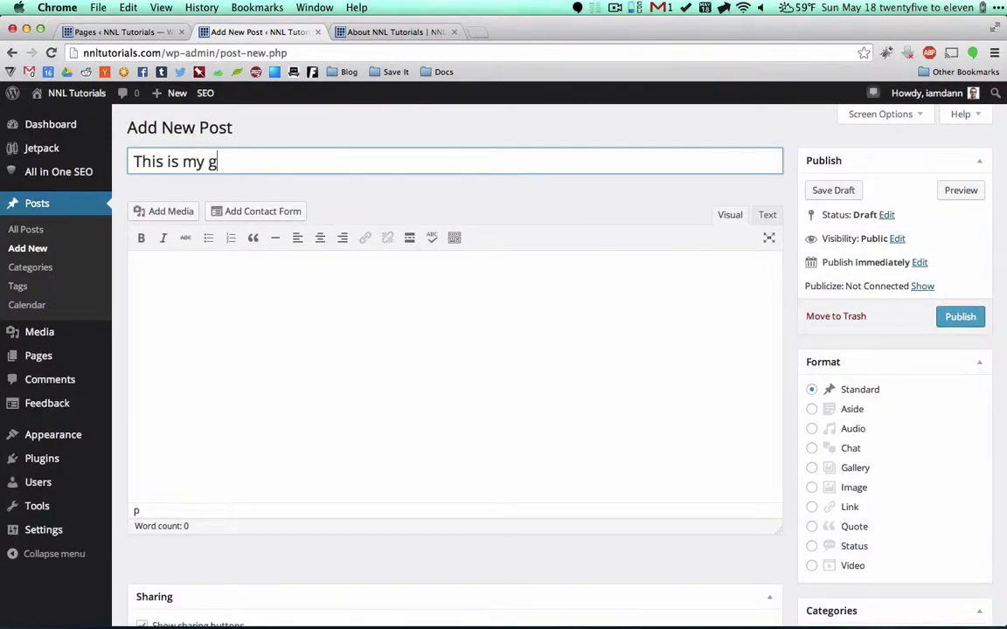
key("BackSpace")
type("first post")
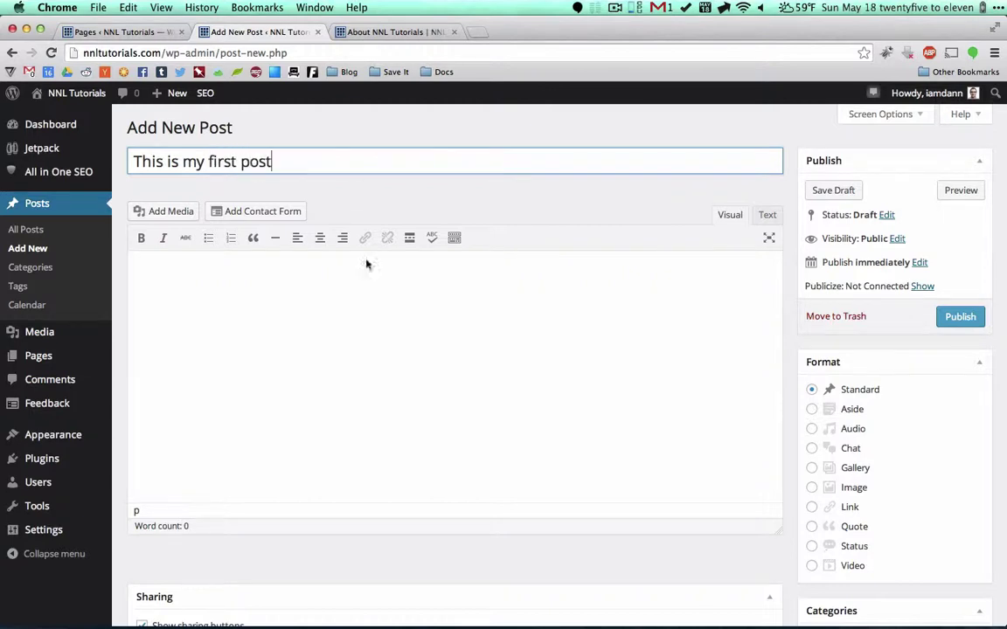
Step: Write "This is the content of my new post" in the post body, then select the post's title
left_click(361, 316)
type("This is the con")
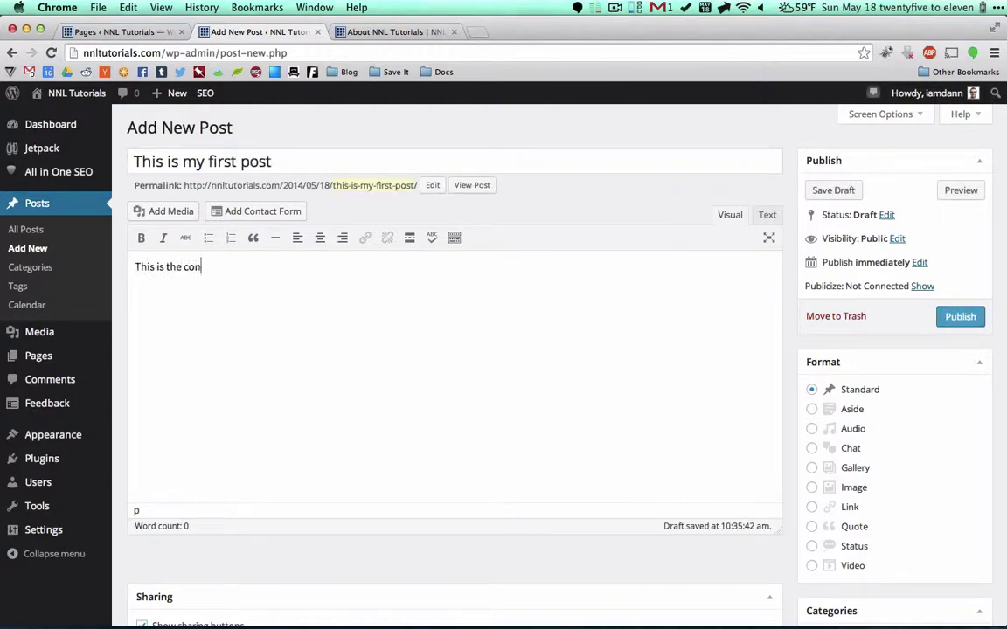
type("tent of my new")
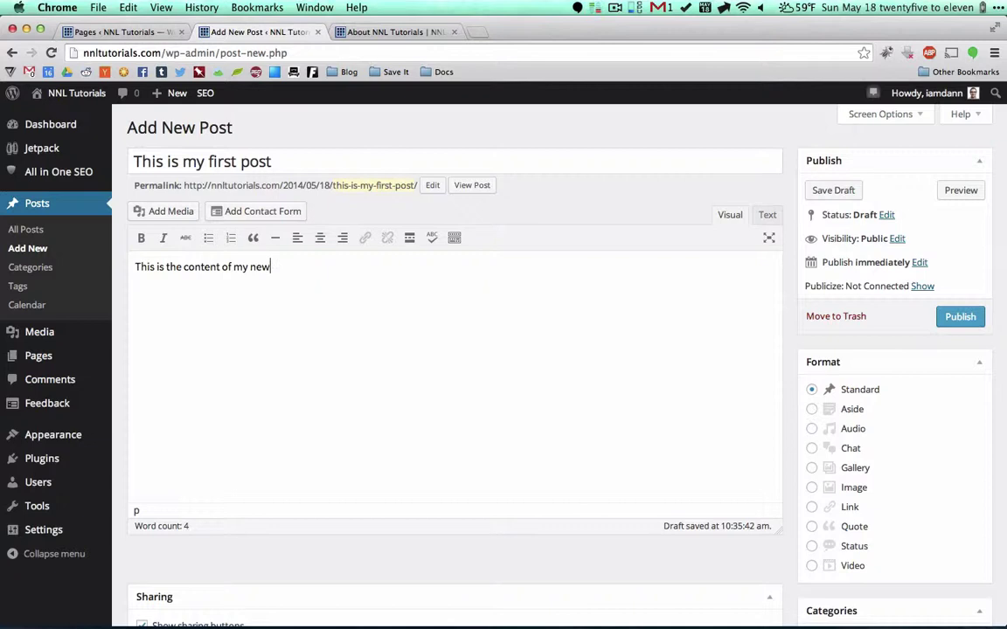
type("post")
triple_click(236, 162)
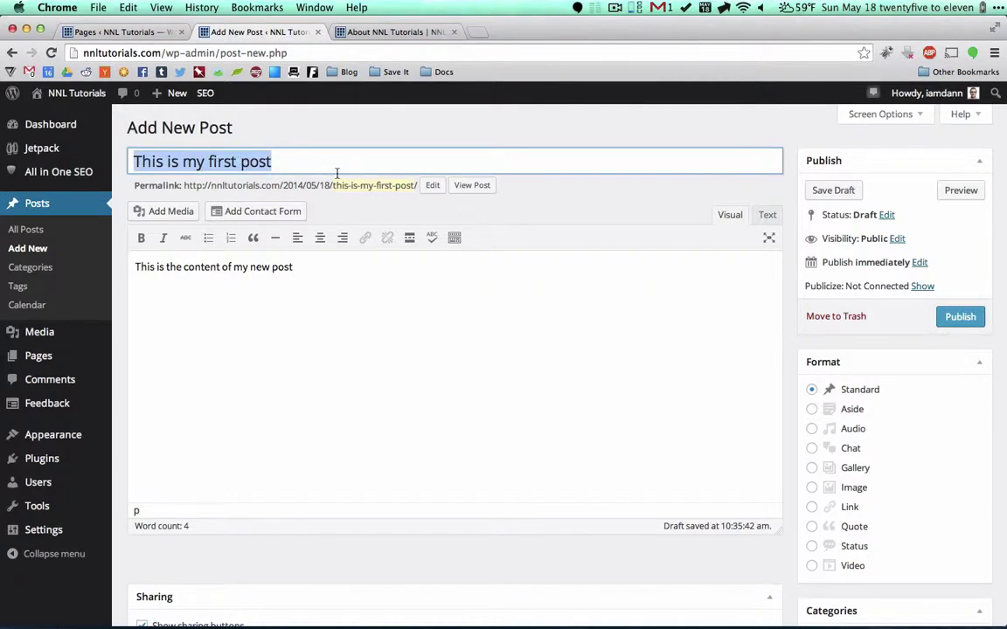
Step: Open the post's permalink slug for editing and accept it as it is
left_click_drag(332, 187, 414, 187)
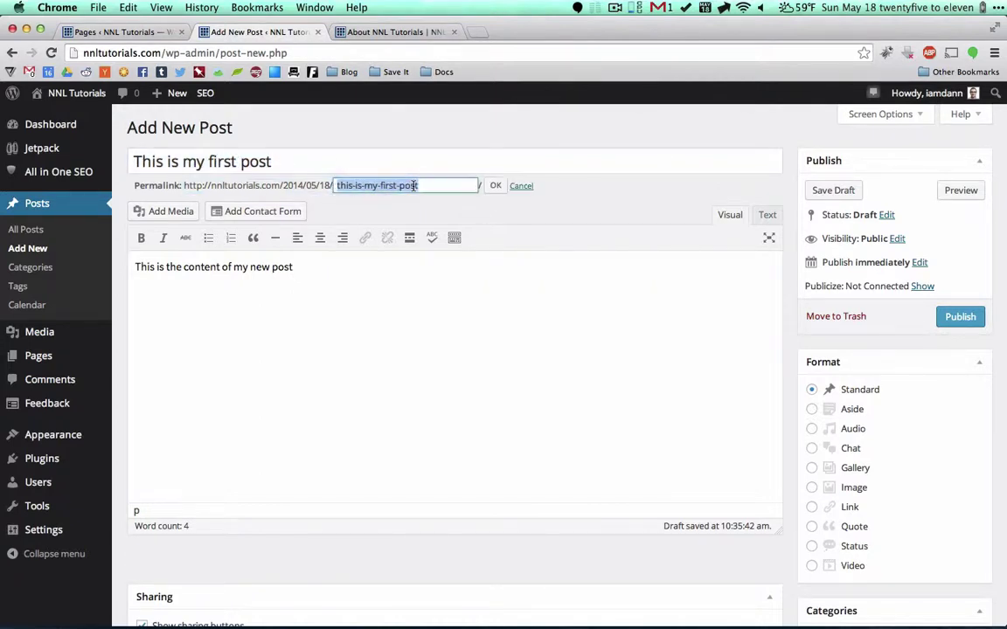
left_click(495, 186)
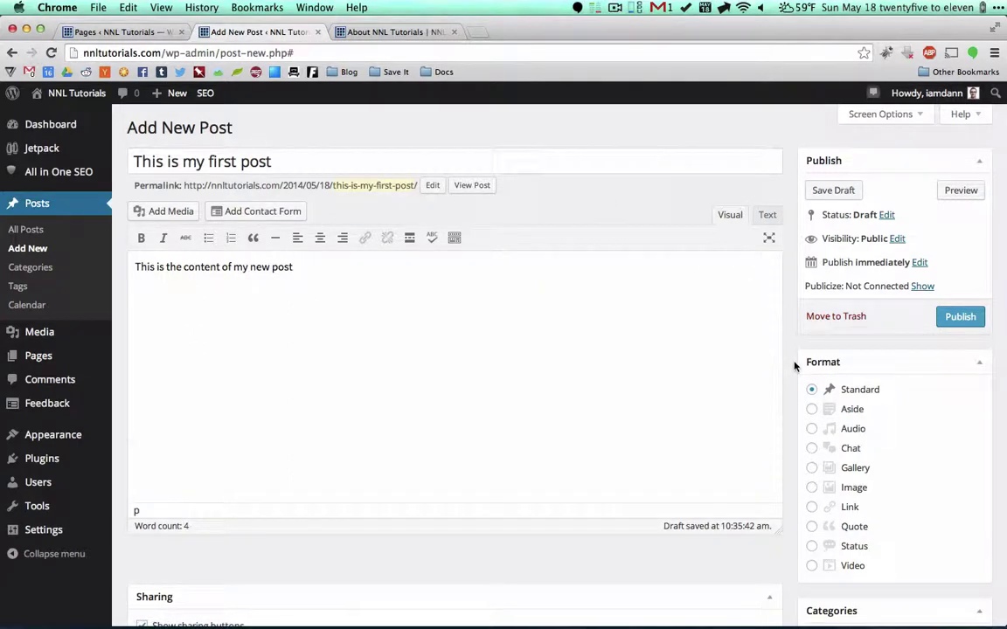
Step: Try the Aside and Audio formats on the post, and return it to Standard
scroll(715, 396, "down", 2)
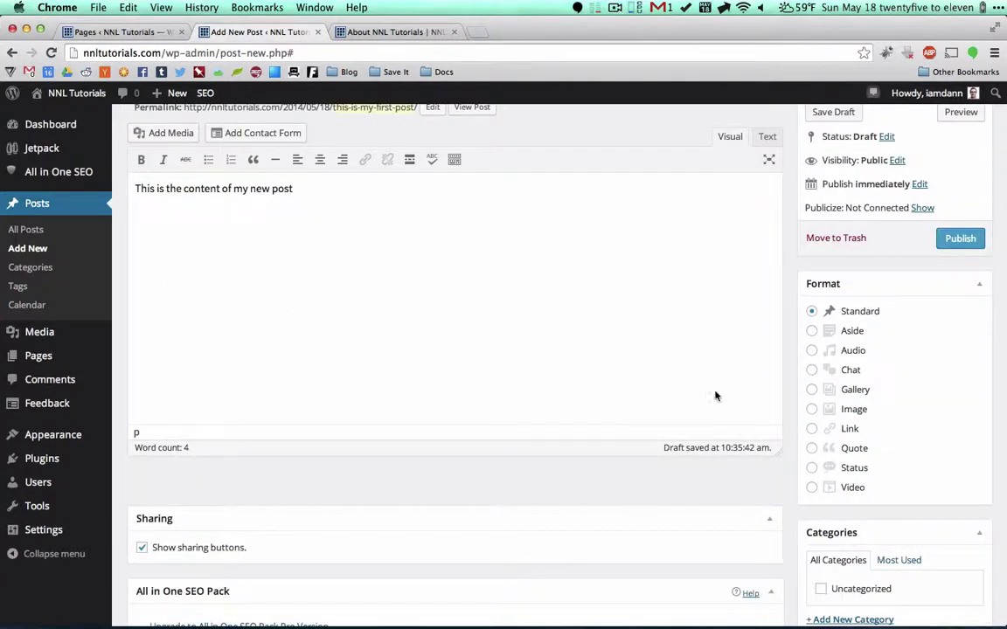
left_click(813, 410)
left_click(811, 351)
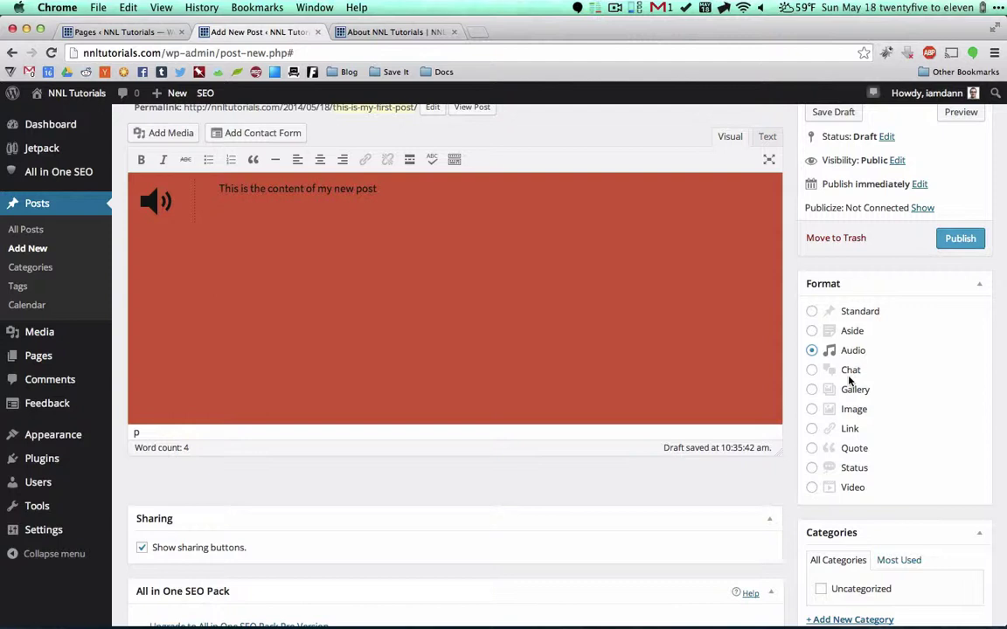
left_click(812, 312)
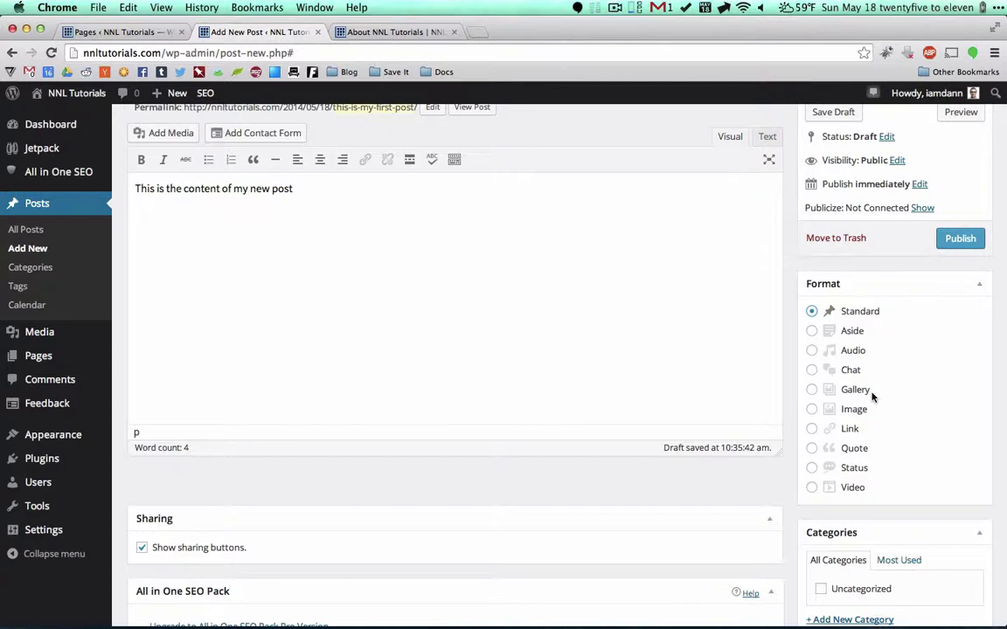
Step: Assign the post to the Uncategorized category and enter the tag "first post"
left_click(981, 289)
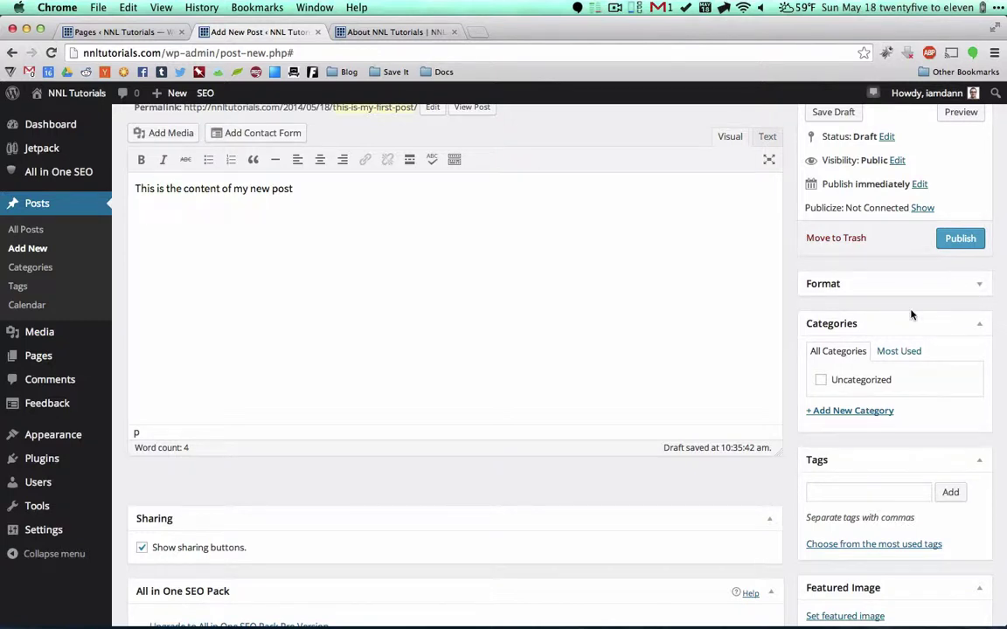
scroll(812, 432, "down", 2)
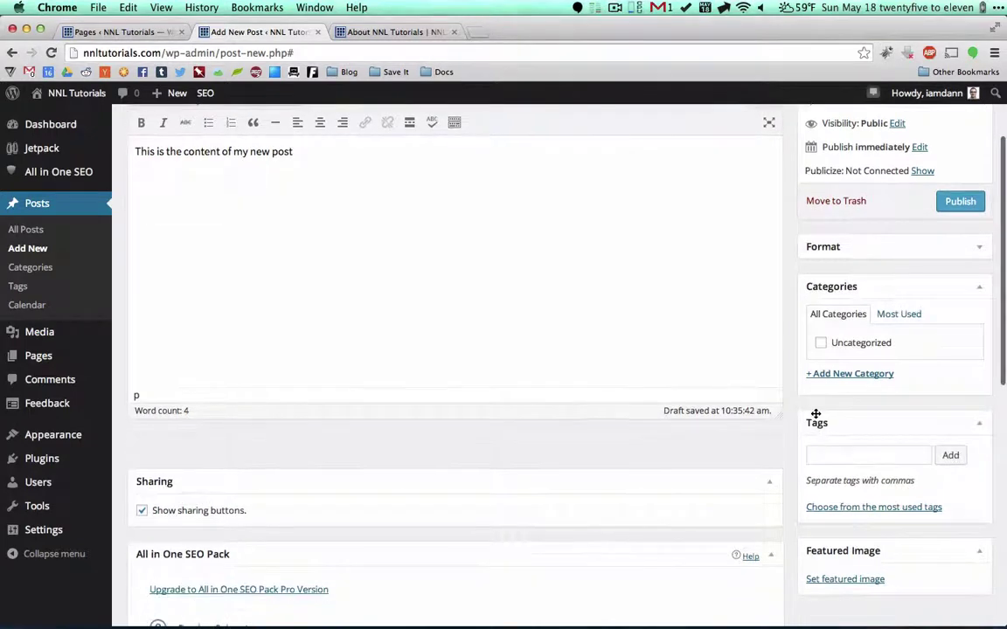
left_click(821, 342)
left_click(839, 455)
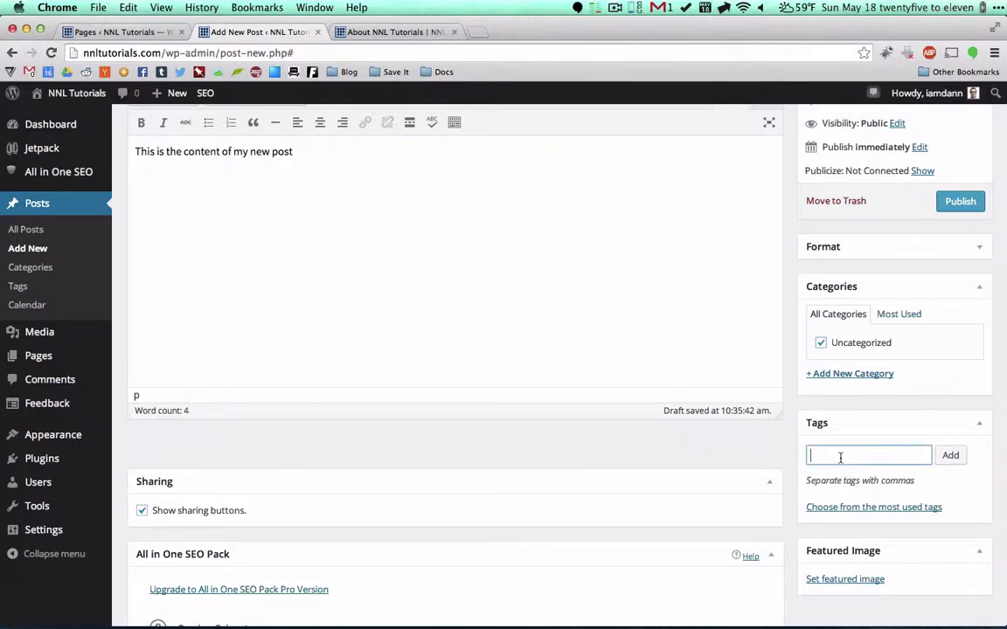
type("first post")
Step: Set the post's SEO title to "This is my first post for NNL Tutorials"
scroll(859, 515, "down", 1)
scroll(778, 566, "down", 9)
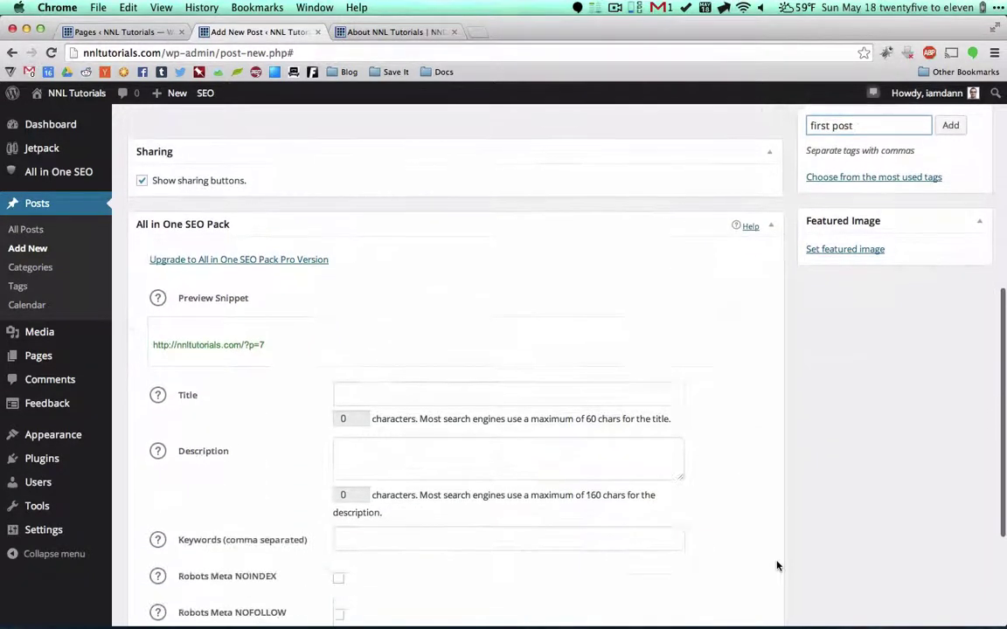
left_click(395, 299)
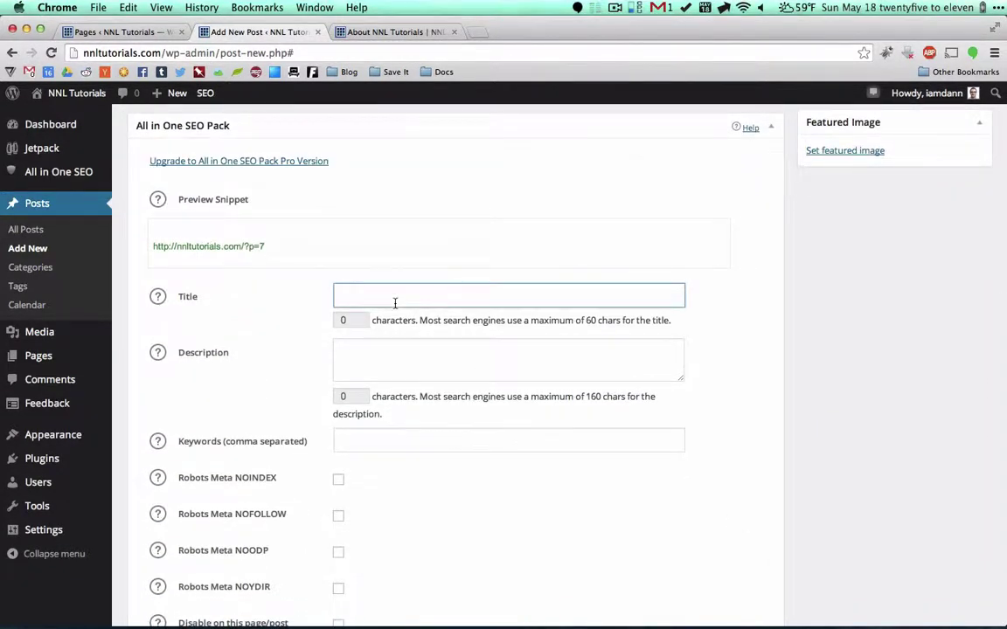
type("This is my first post")
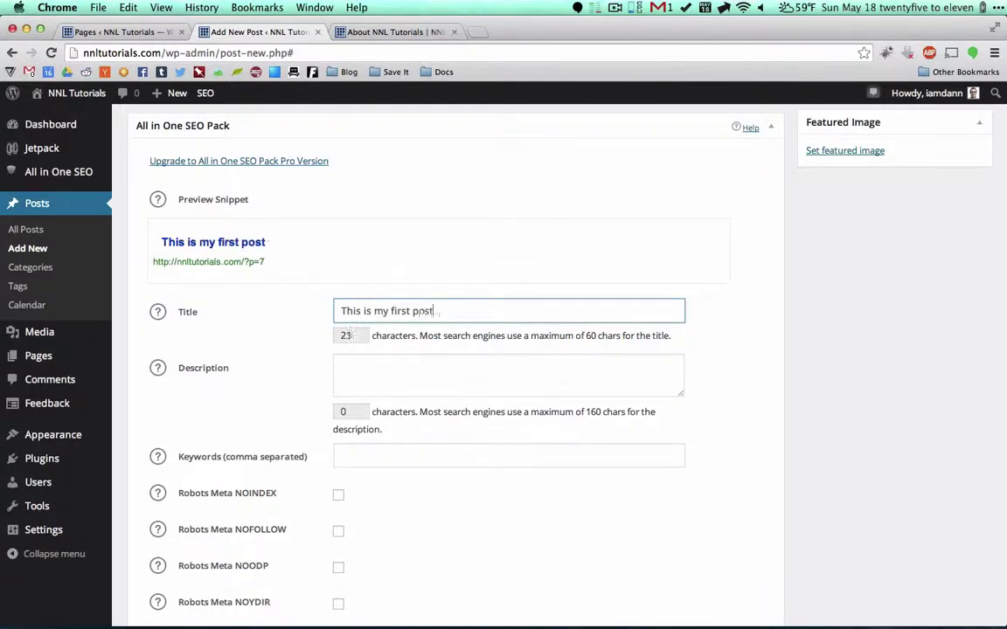
type(" for NNL Tutorii")
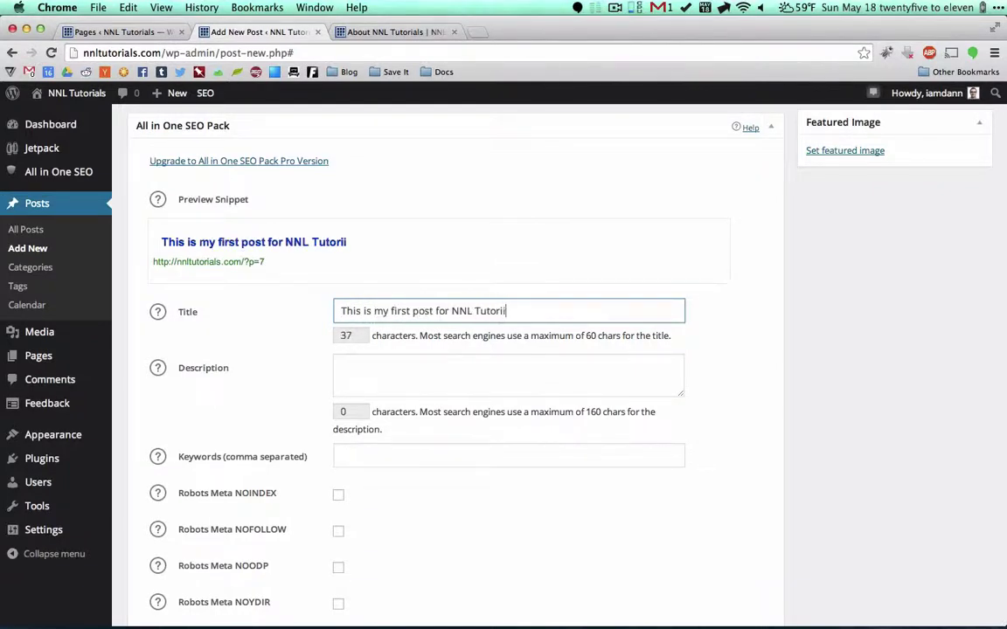
key("BackSpace")
type("als")
scroll(294, 160, "up", 15)
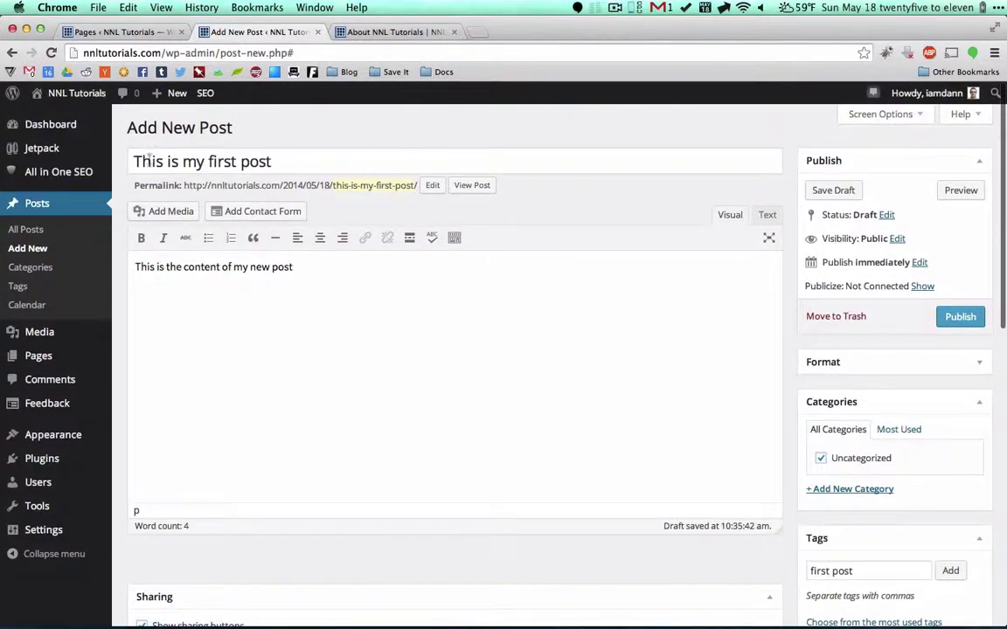
scroll(294, 160, "down", 15)
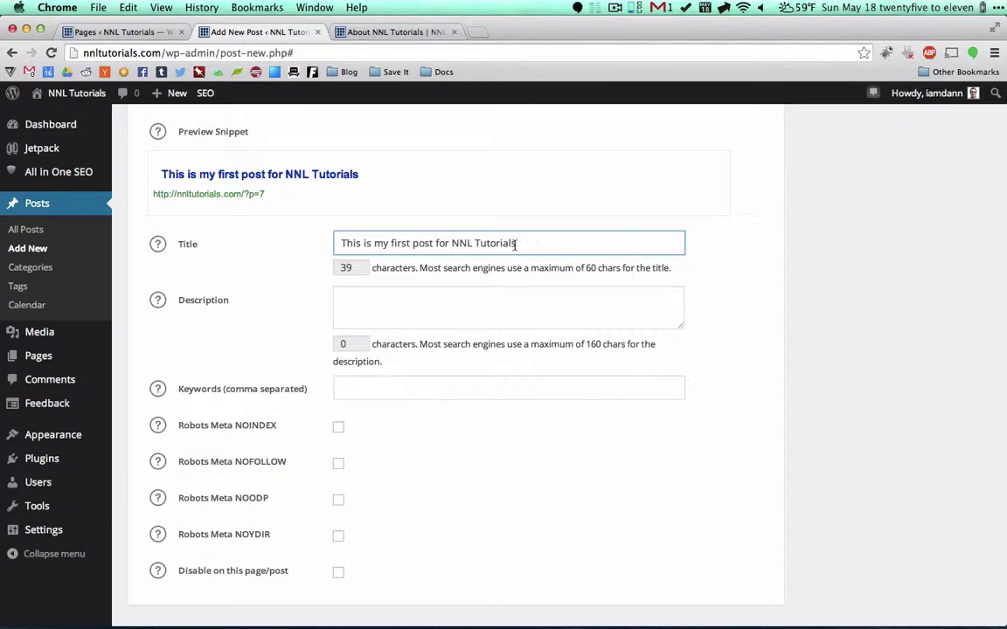
double_click(590, 265)
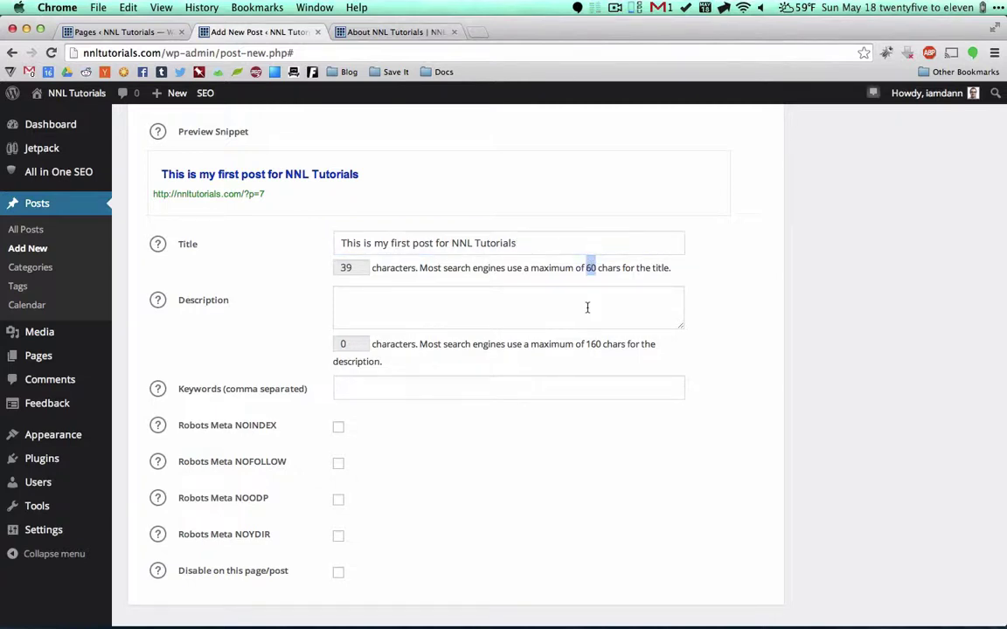
Step: Enter "first post" as the post's SEO keywords and publish the post
left_click(461, 320)
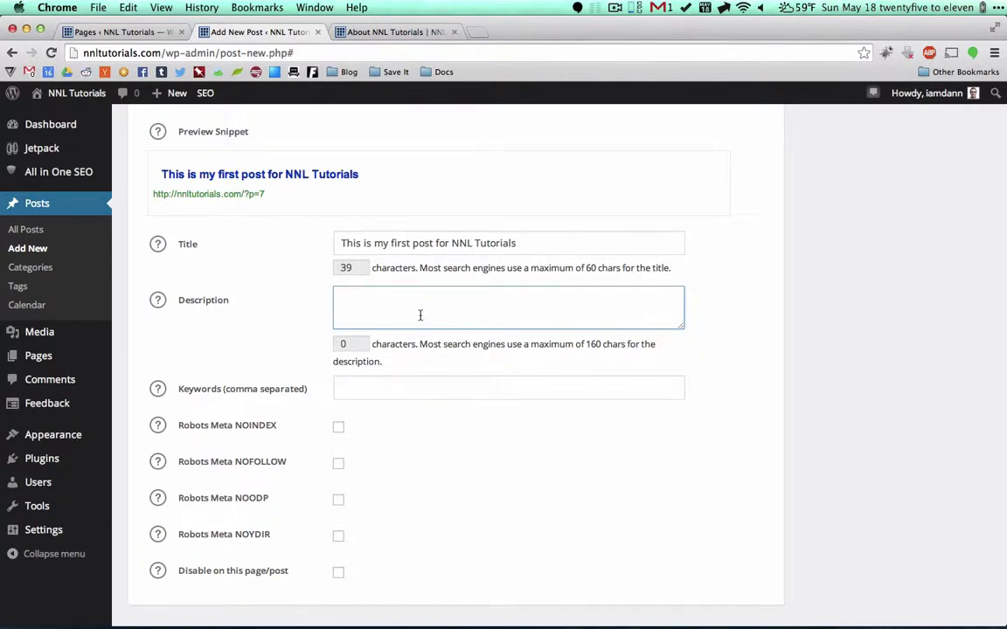
left_click(412, 388)
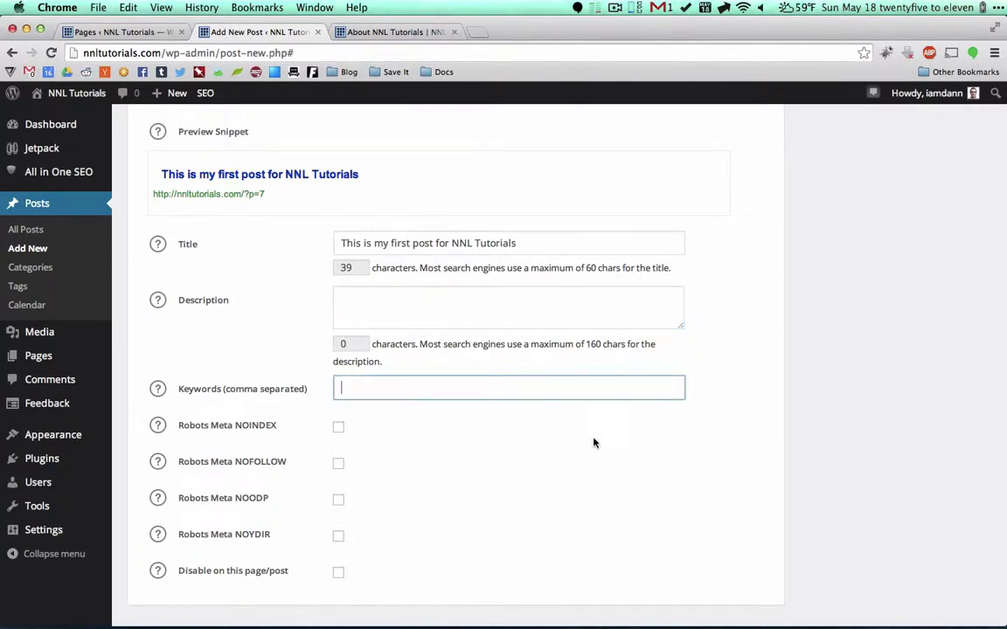
scroll(834, 398, "up", 5)
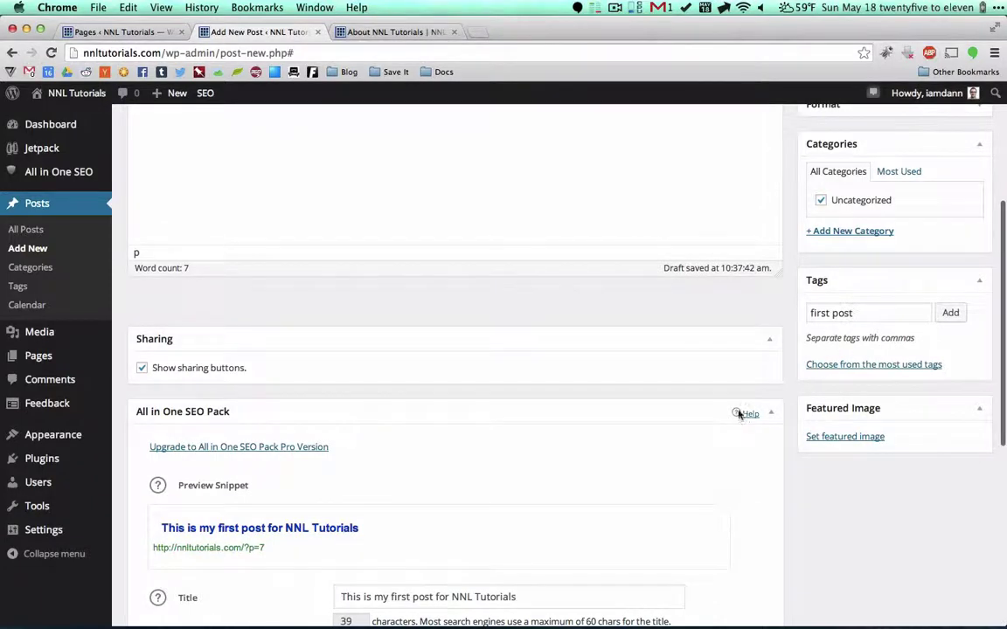
scroll(707, 449, "down", 5)
type("first post")
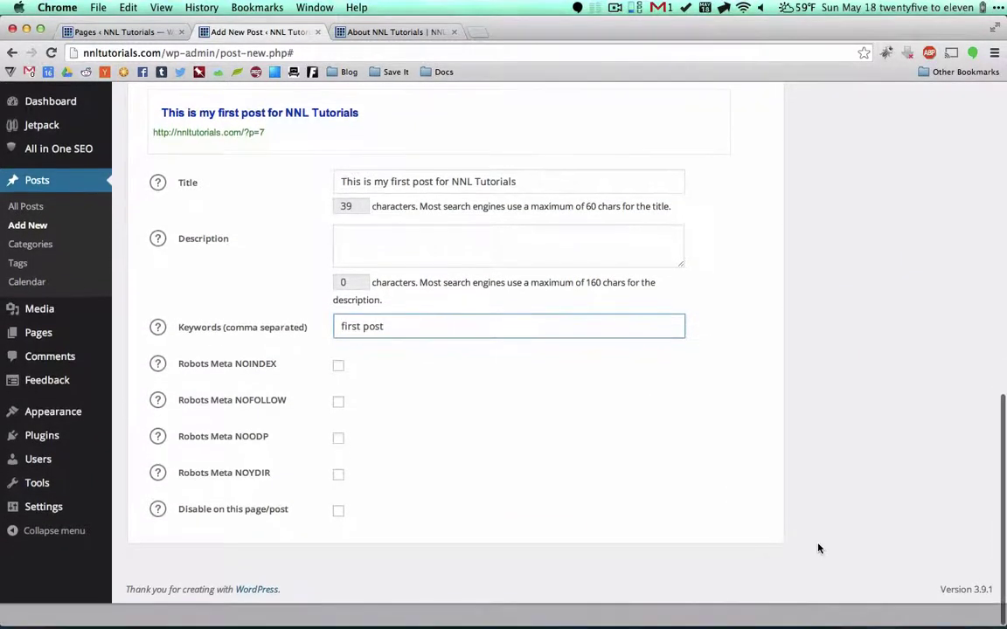
scroll(818, 548, "up", 8)
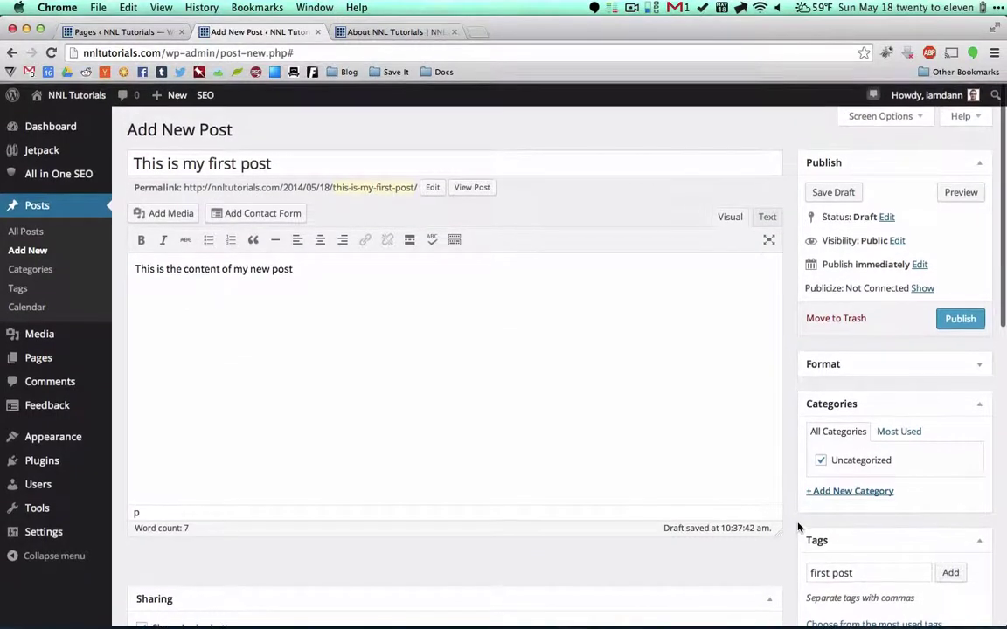
left_click(959, 318)
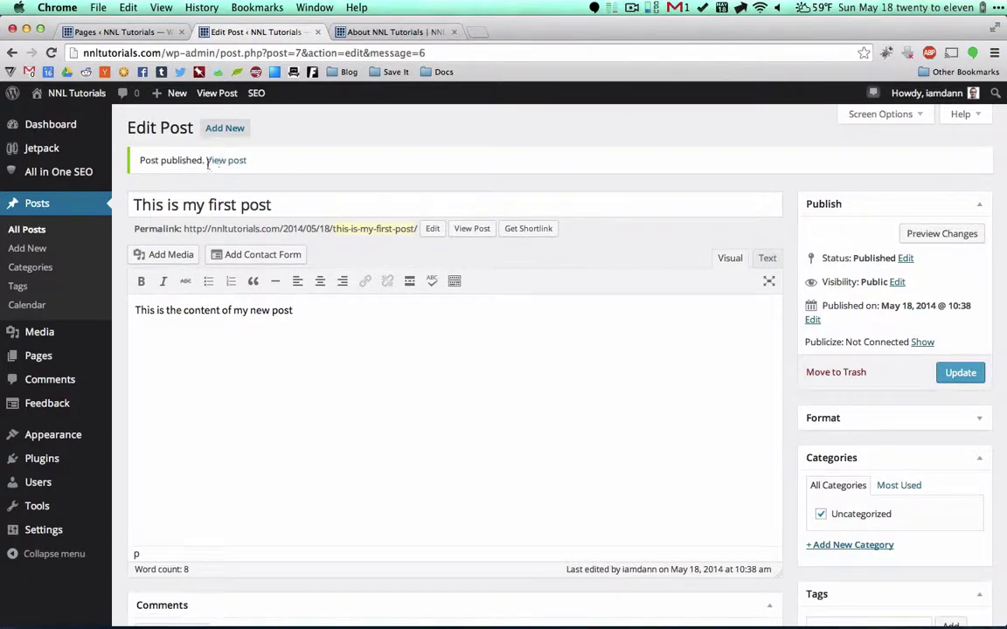
Step: Open the published post and the site's home page in new tabs, closing the old About page tab
left_click(225, 162, "super")
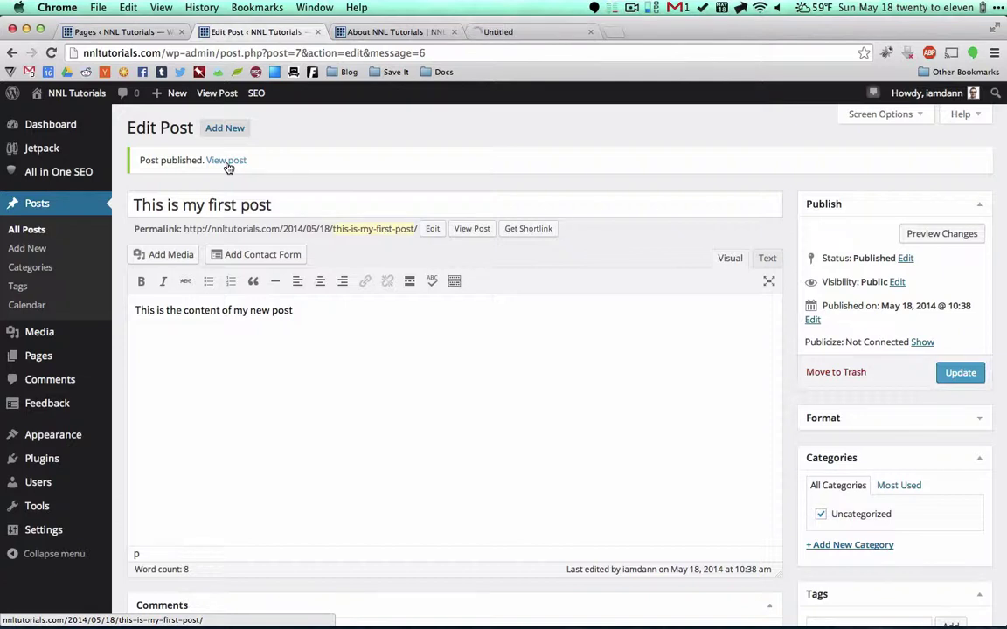
left_click(453, 31)
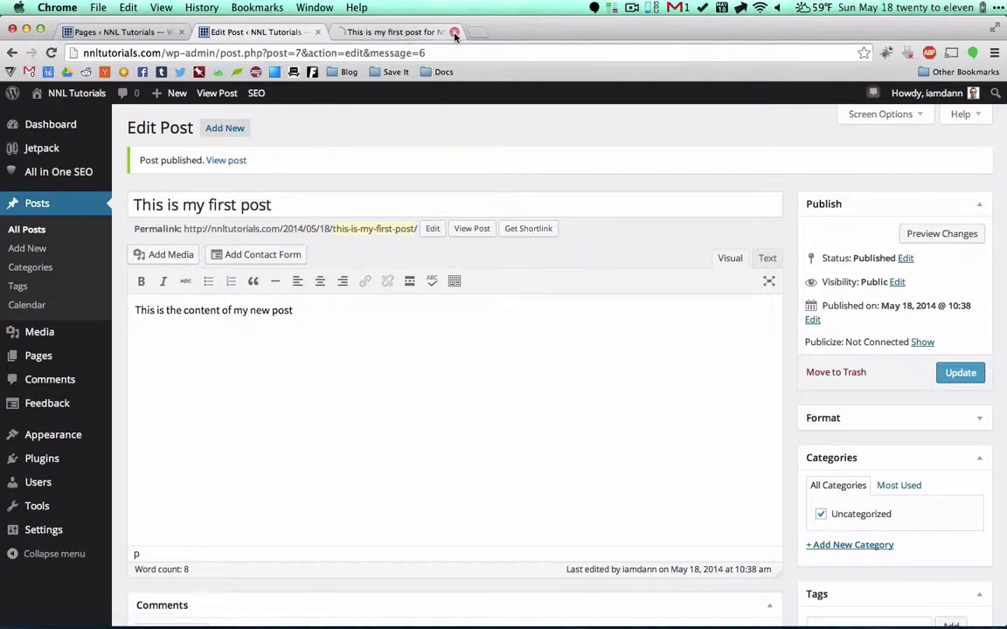
mouse_move(79, 103)
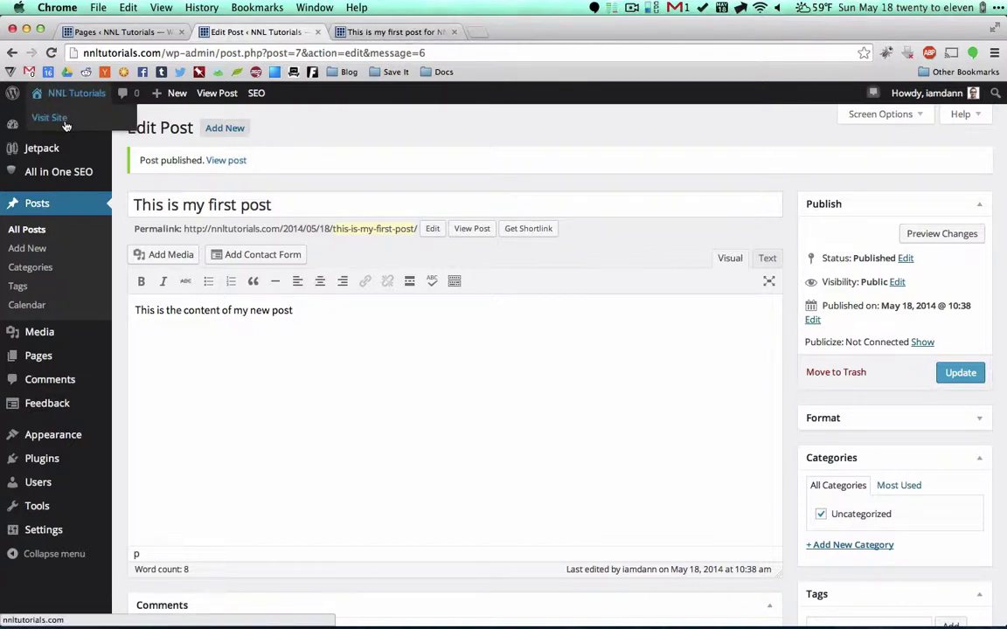
left_click(65, 125, "super")
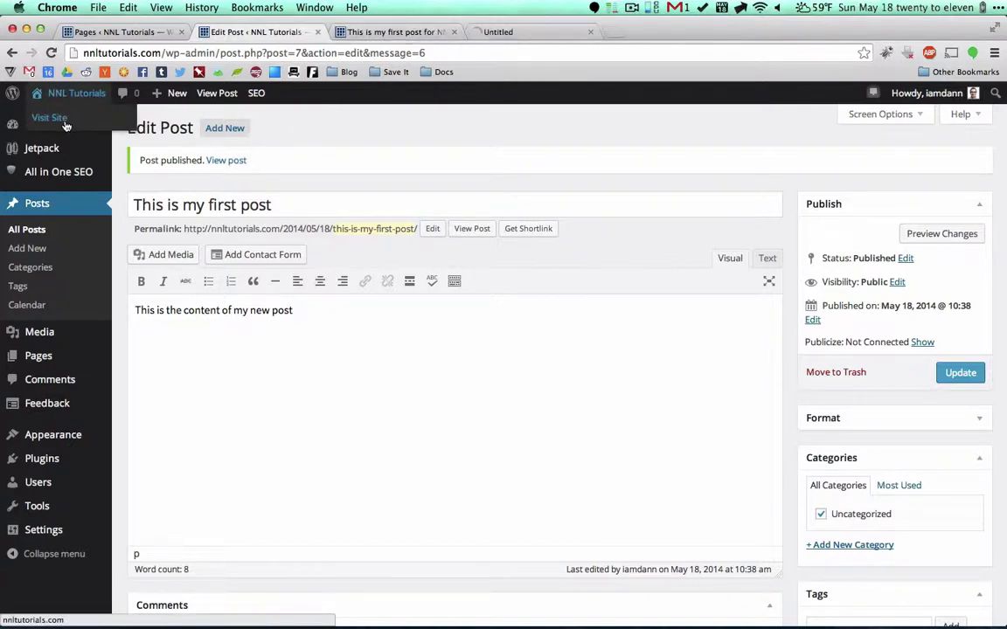
Step: Review the published post's page and check how the posts are listed on the home page
left_click(388, 35)
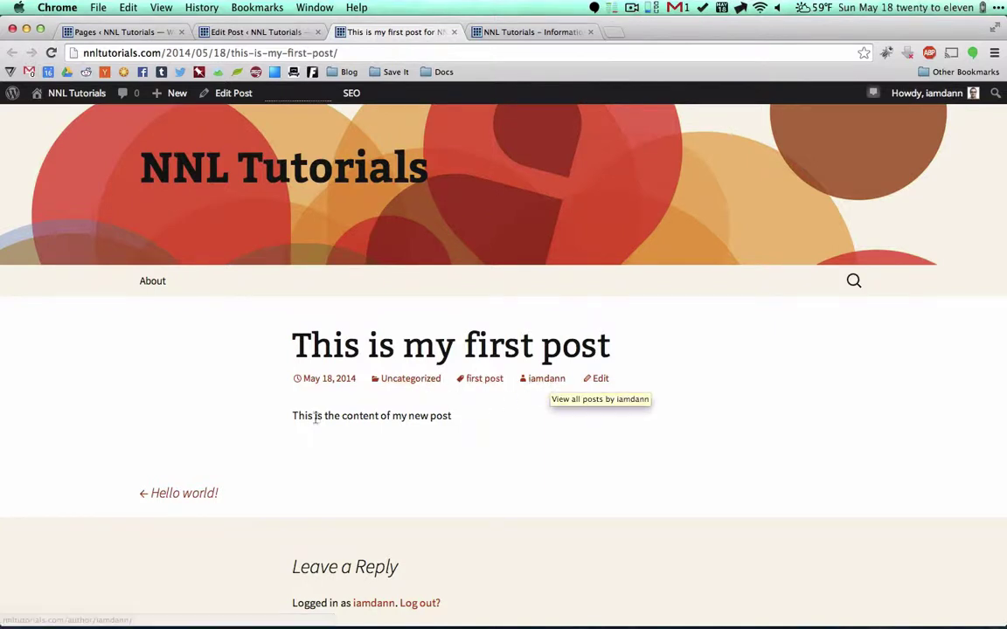
scroll(464, 424, "down", 4)
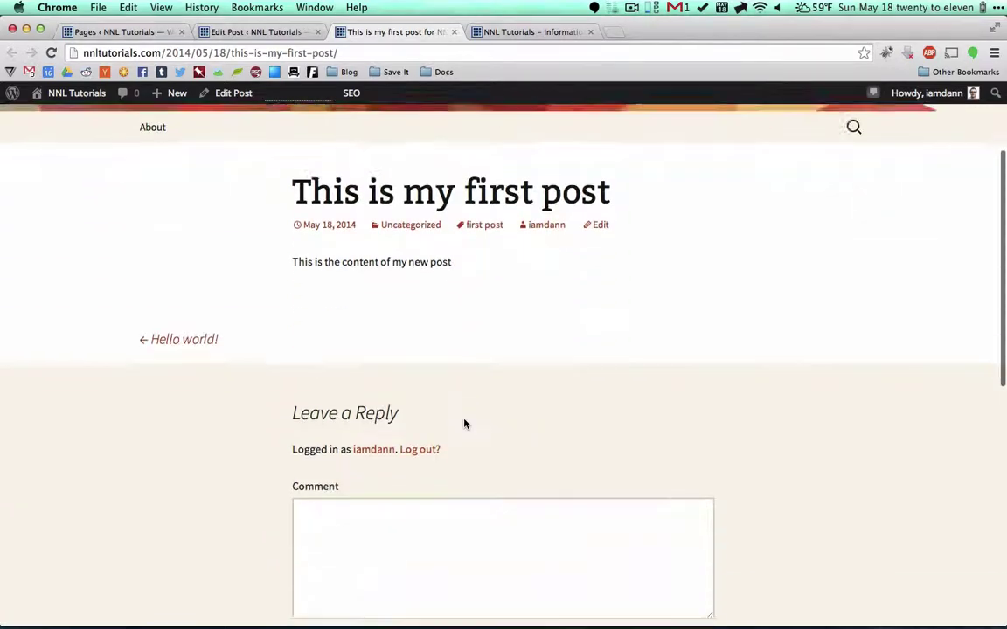
scroll(467, 349, "up", 4)
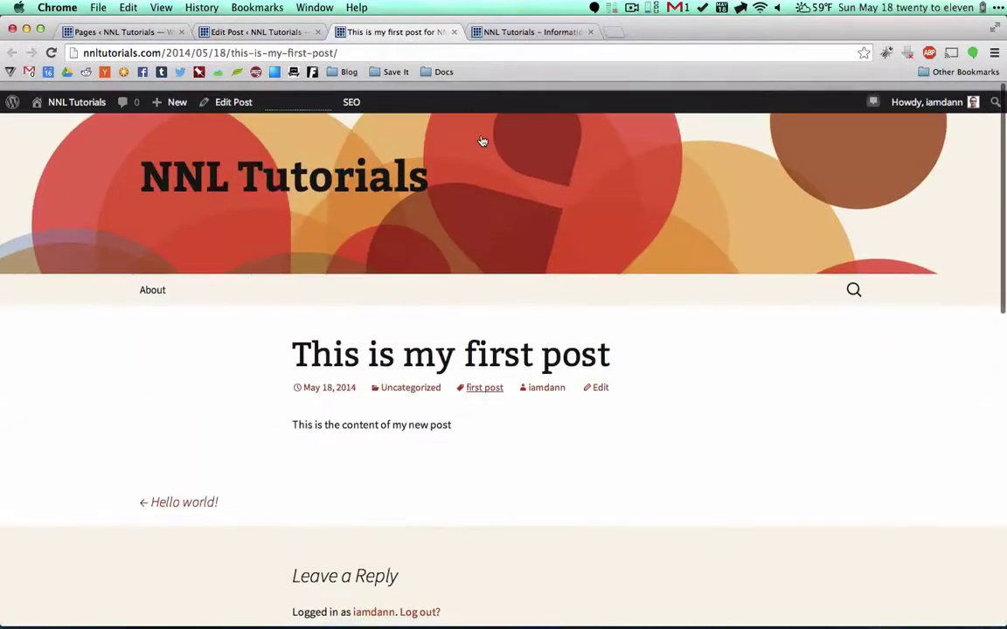
left_click(525, 33)
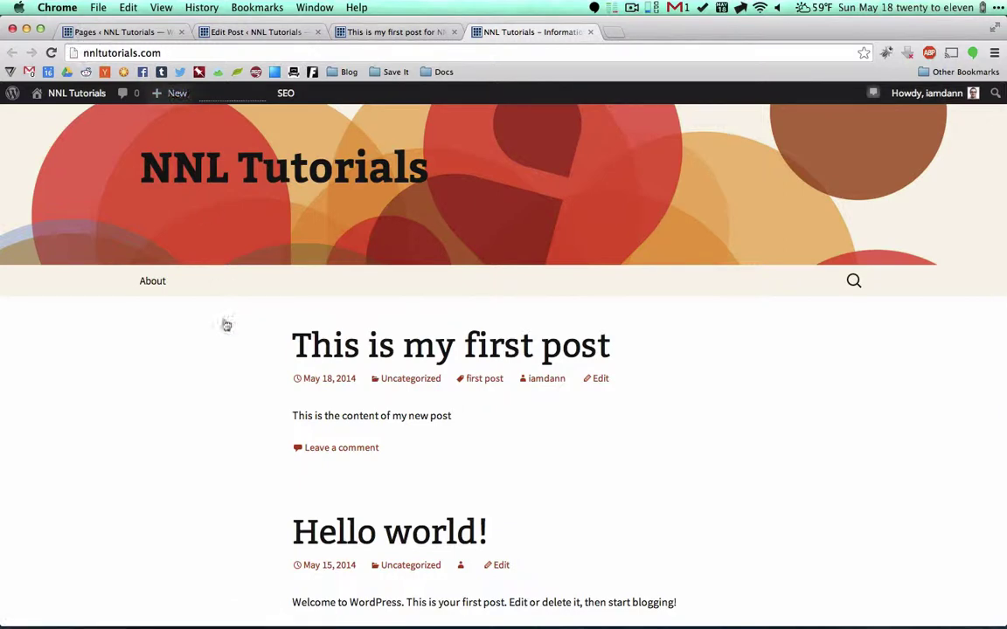
scroll(225, 338, "down", 1)
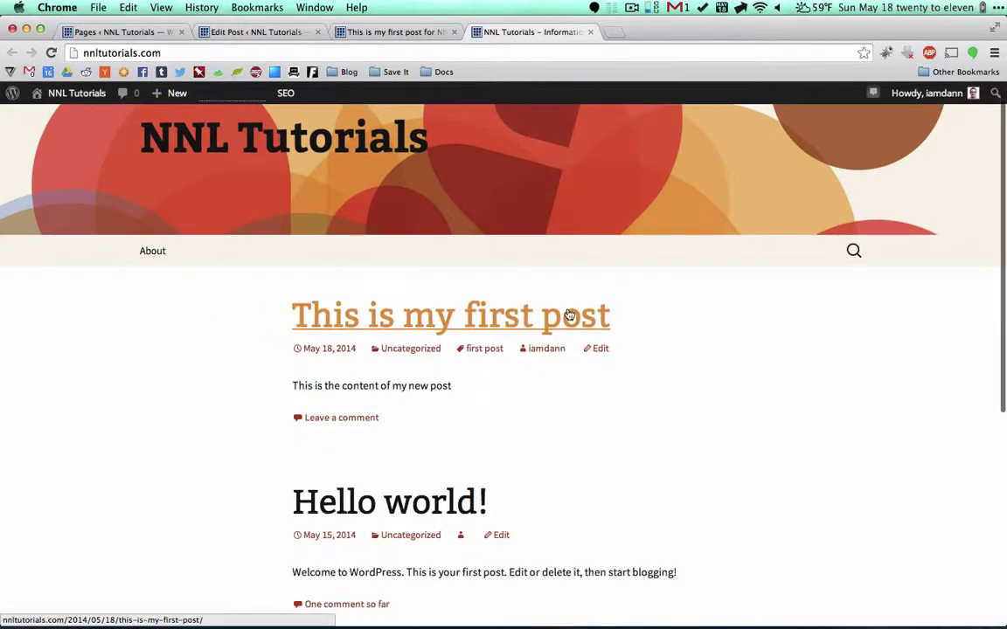
scroll(175, 429, "down", 3)
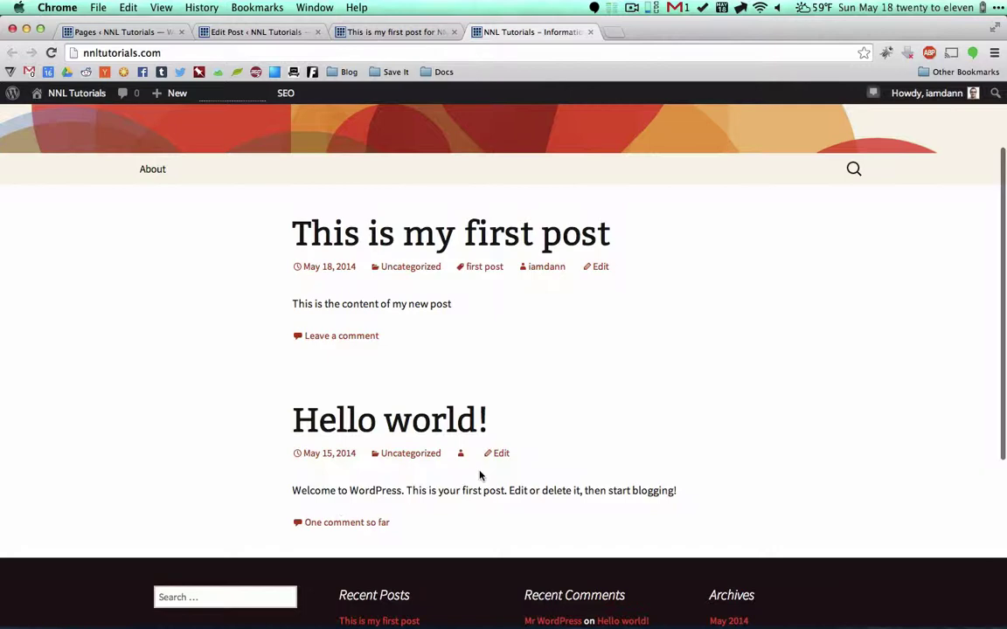
Step: Open the About page from the site's navigation and look through its content
left_click(153, 174)
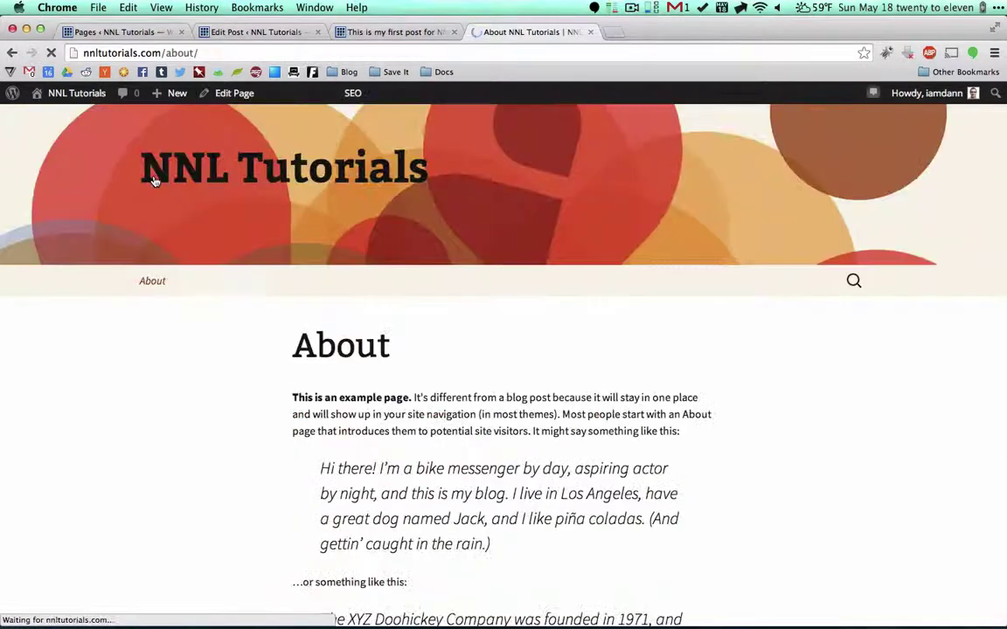
scroll(241, 506, "down", 1)
scroll(308, 366, "down", 10)
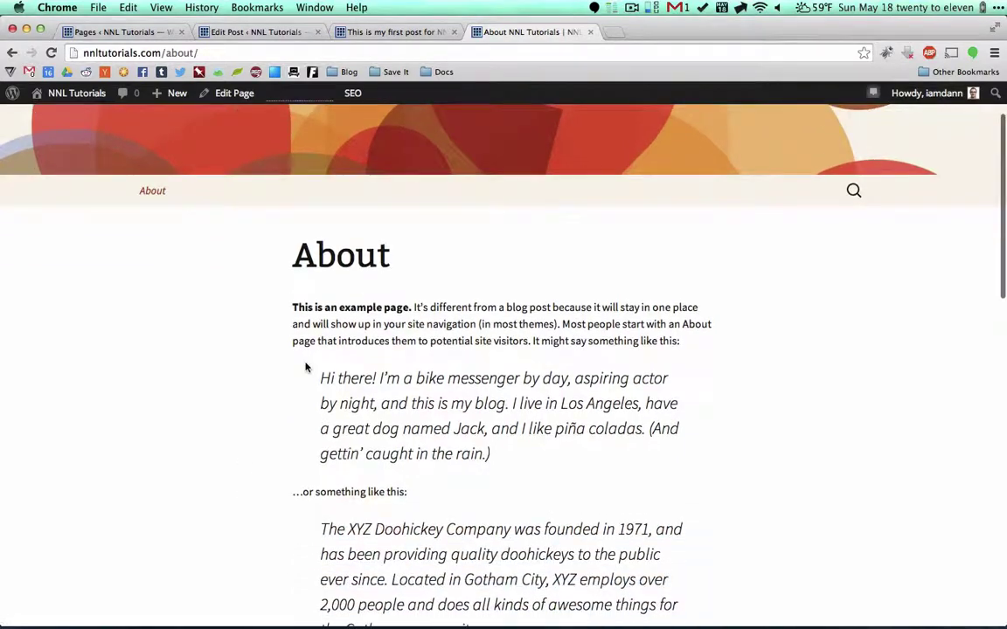
scroll(306, 367, "up", 9)
scroll(306, 367, "up", 2)
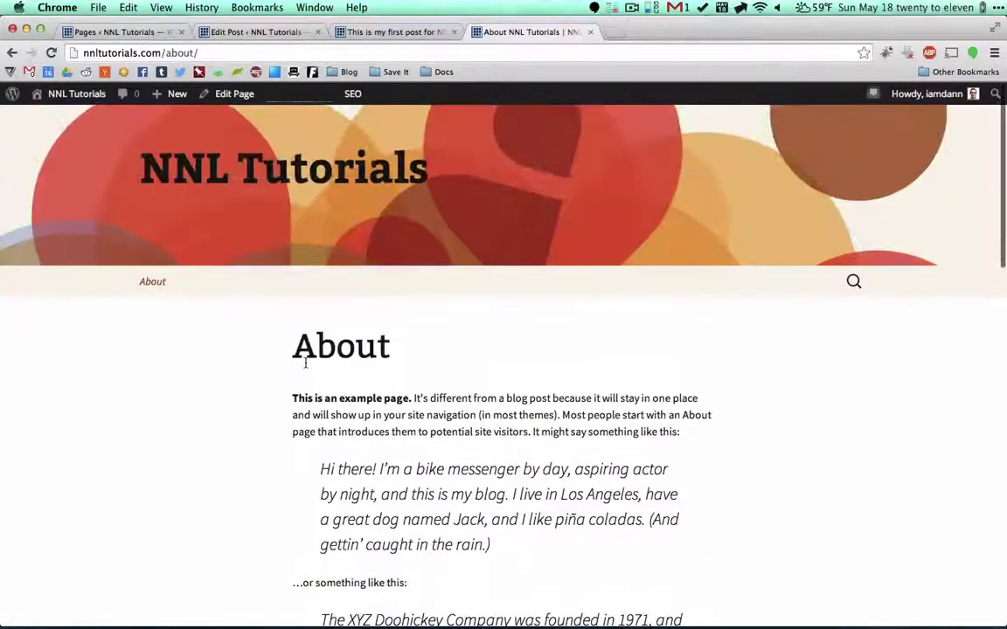